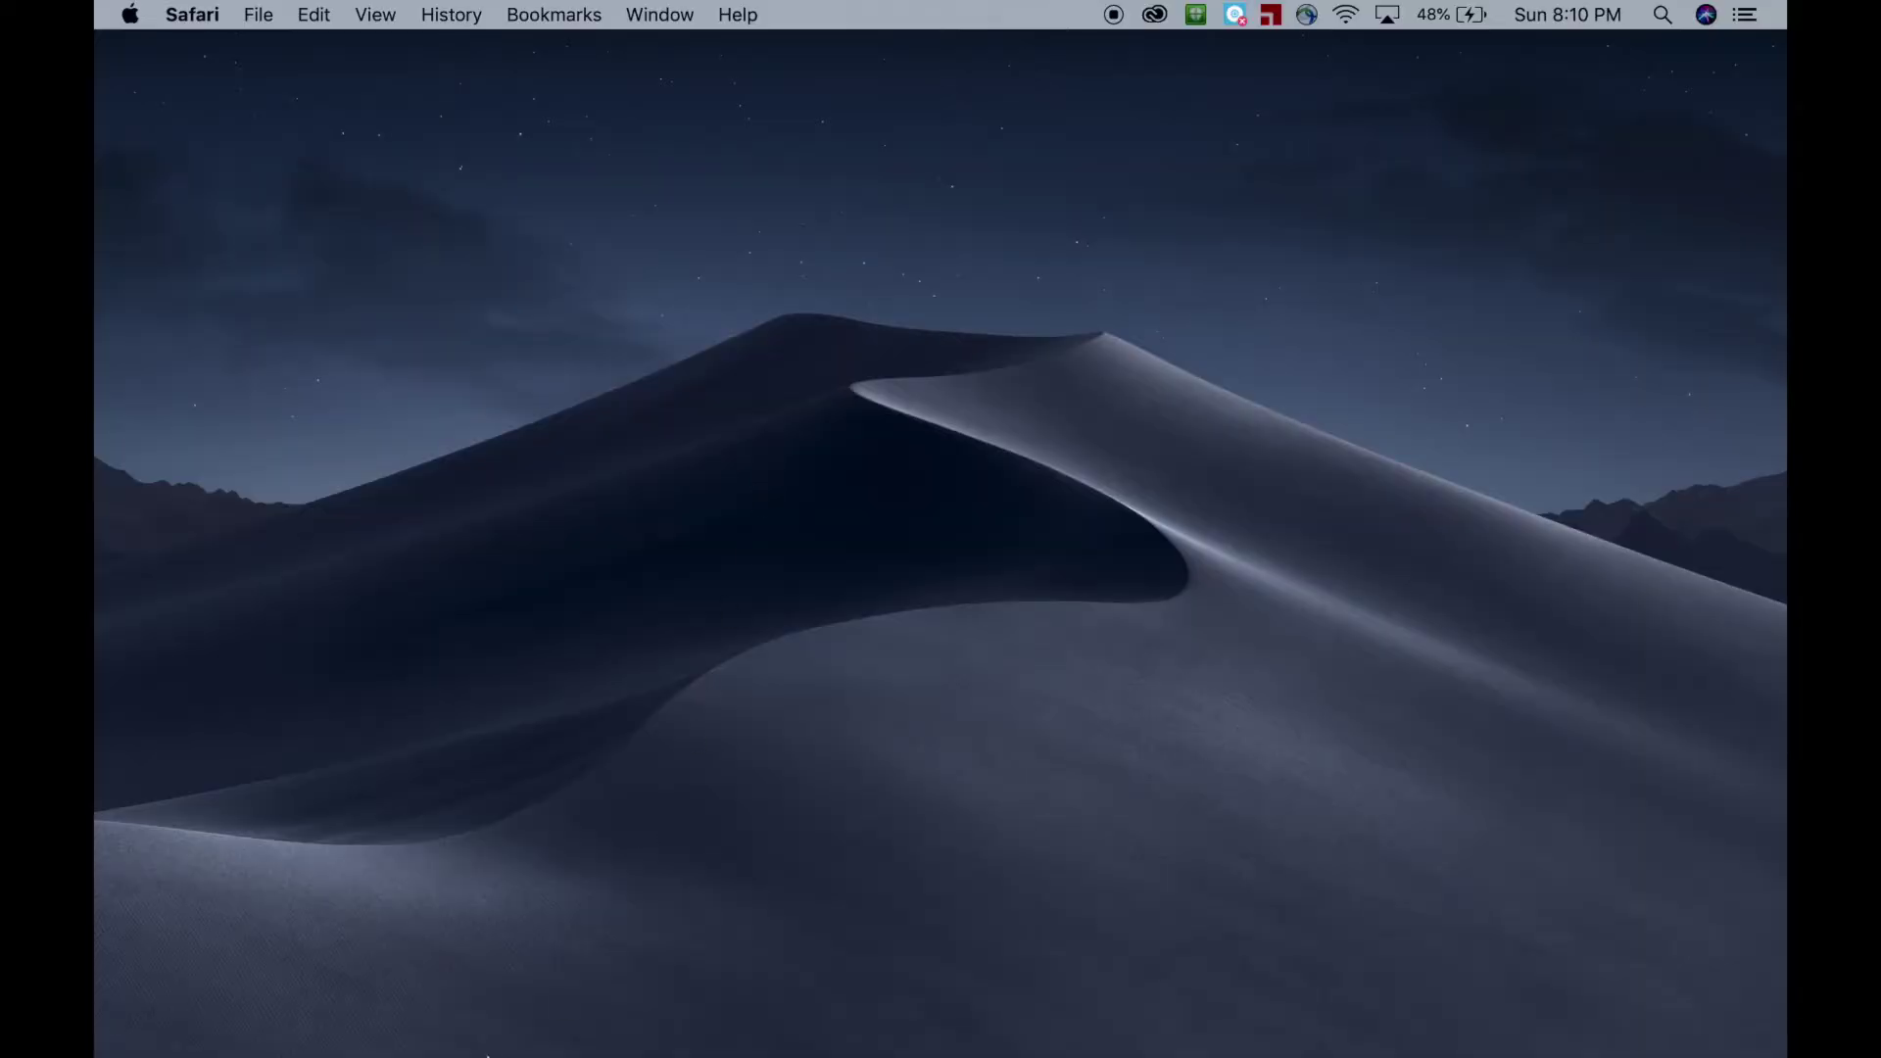
# Step: Close the Google Sheets browser window to get back to the desktop
pyautogui.moveTo(511, 1052)
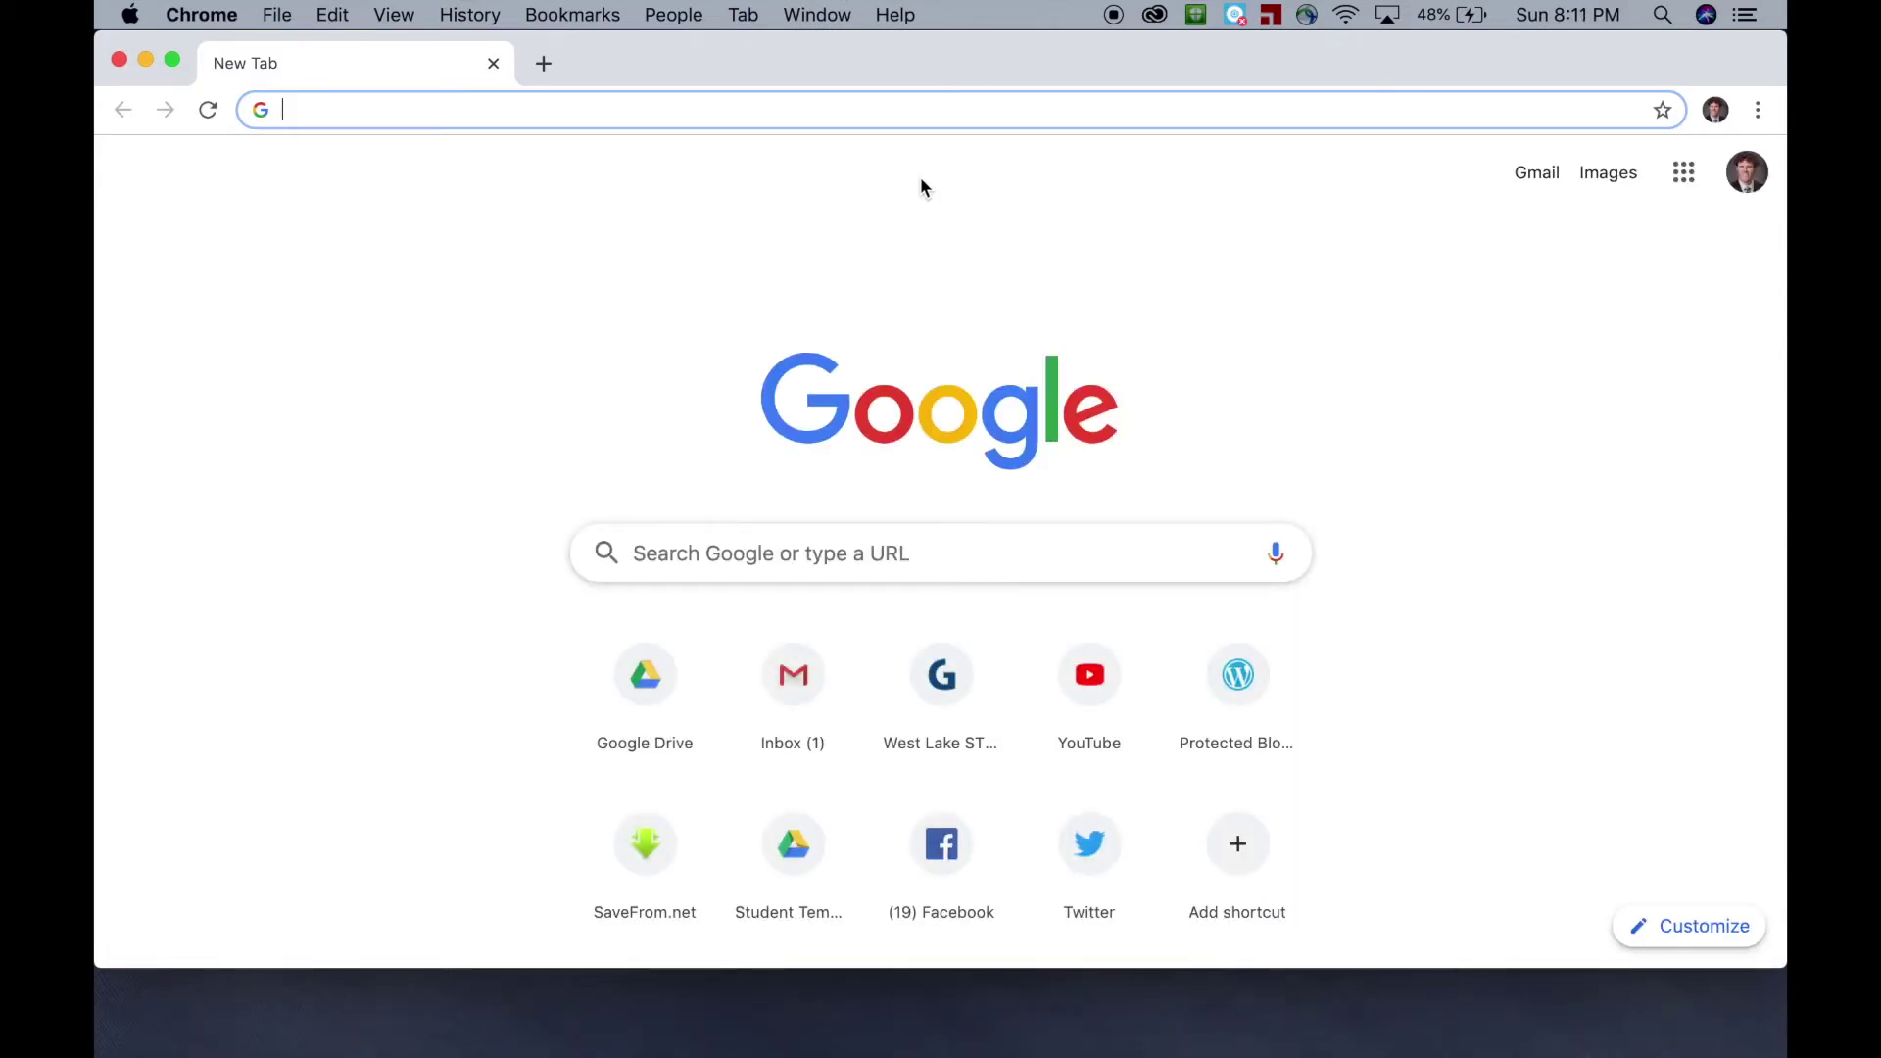
# Step: Go to tinyurl.com/wlmasterytracker in Chrome using the autocompleted address
pyautogui.write('tinyurl.')
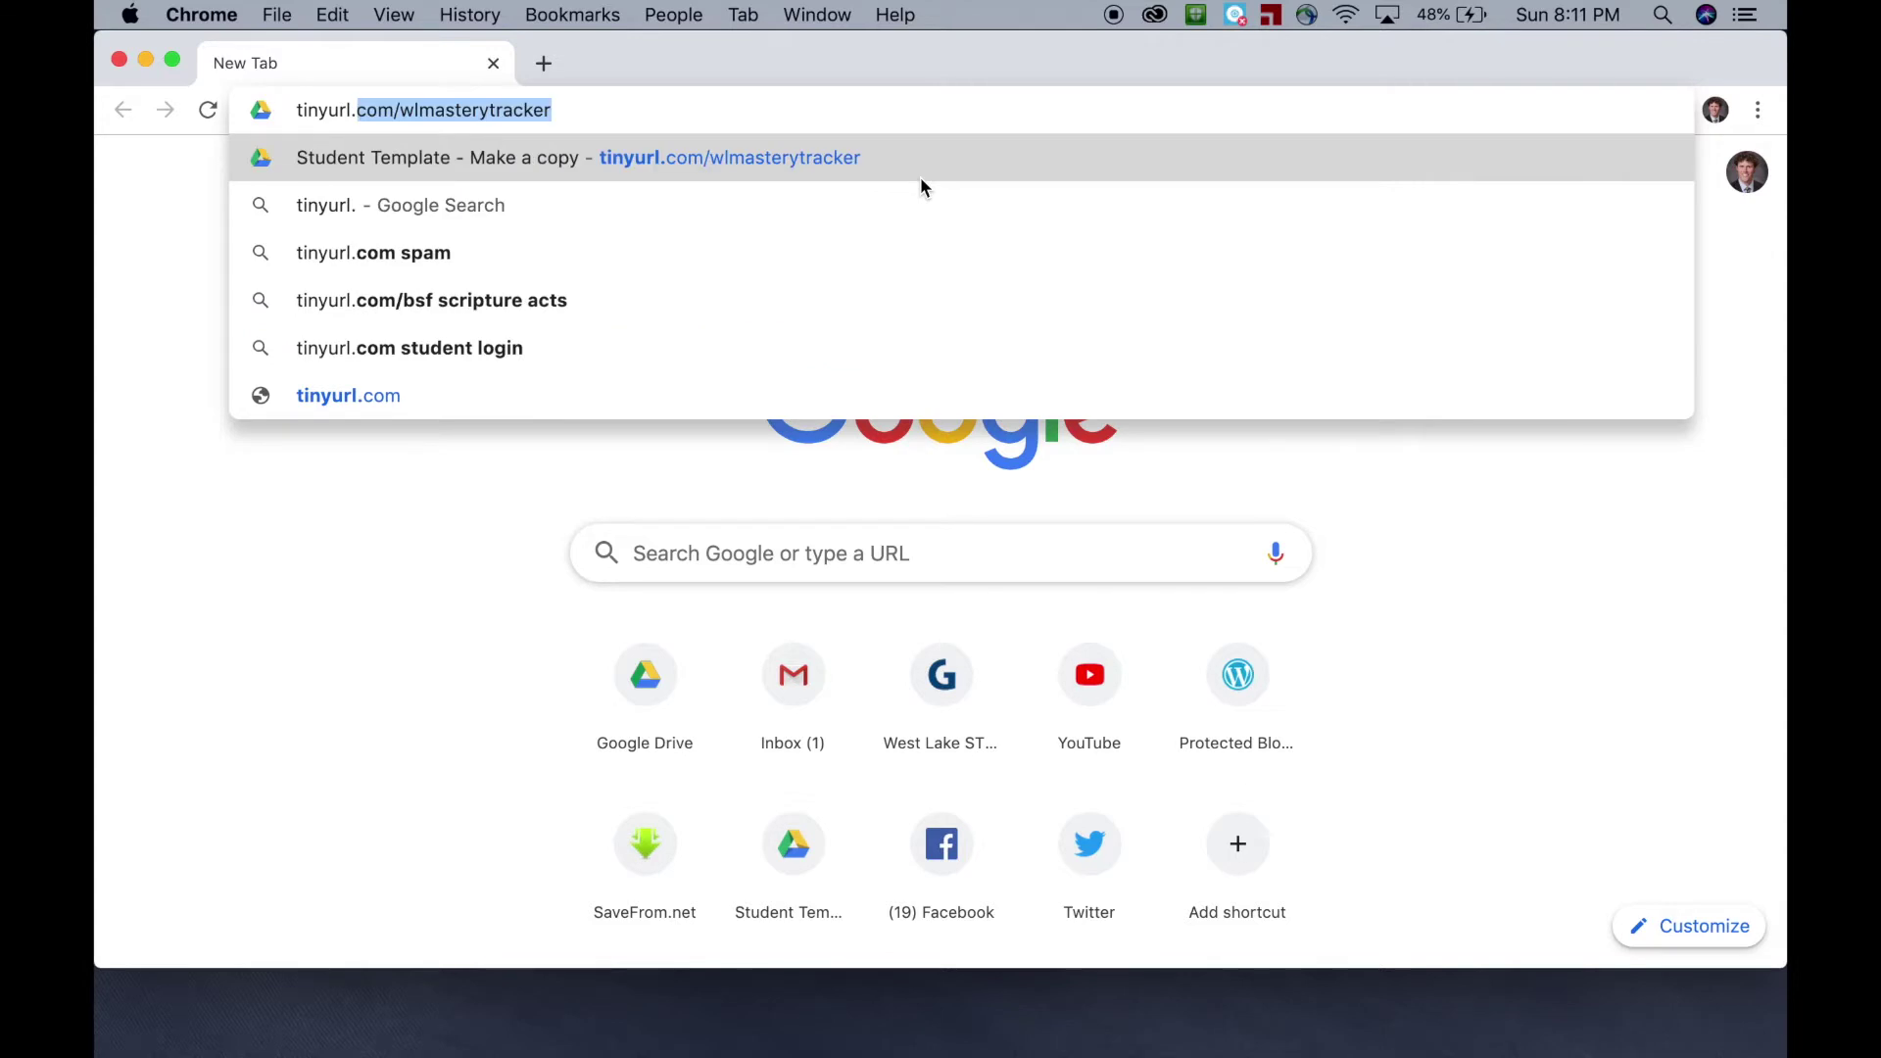
pyautogui.press('Right')
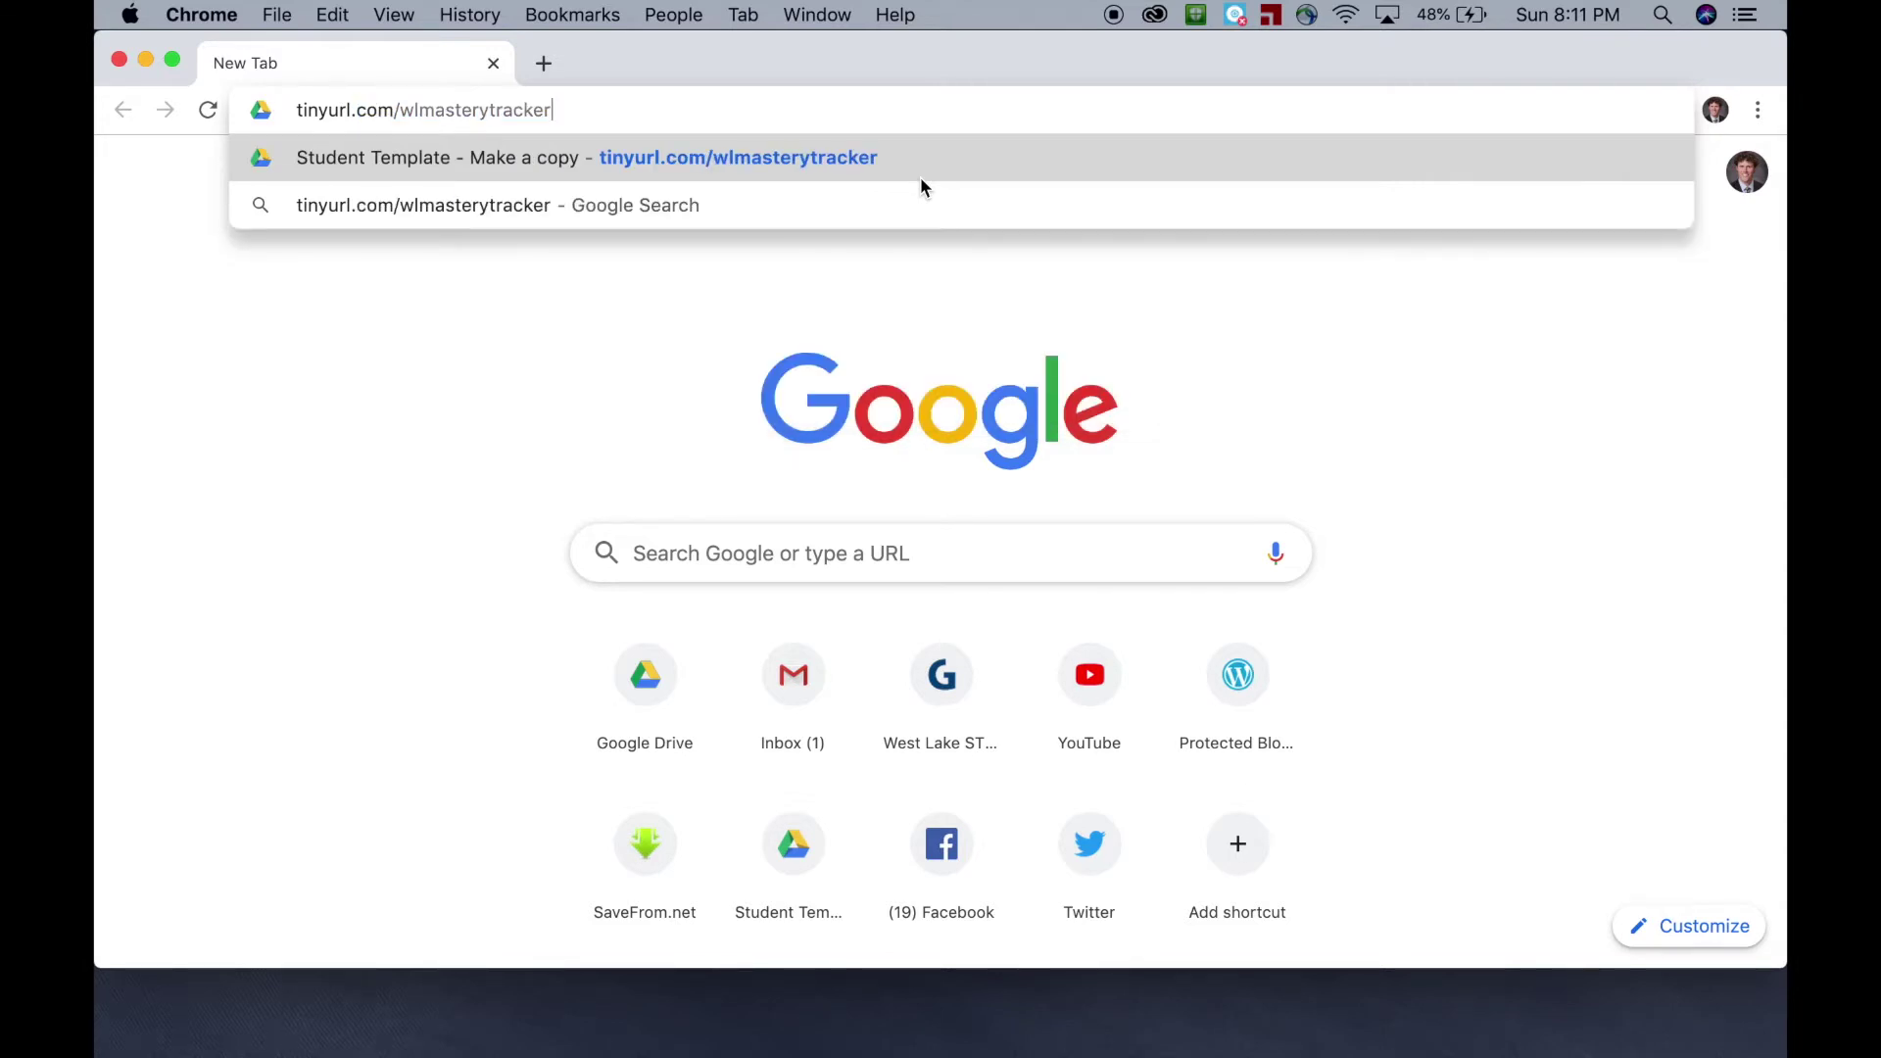
pyautogui.press('Return')
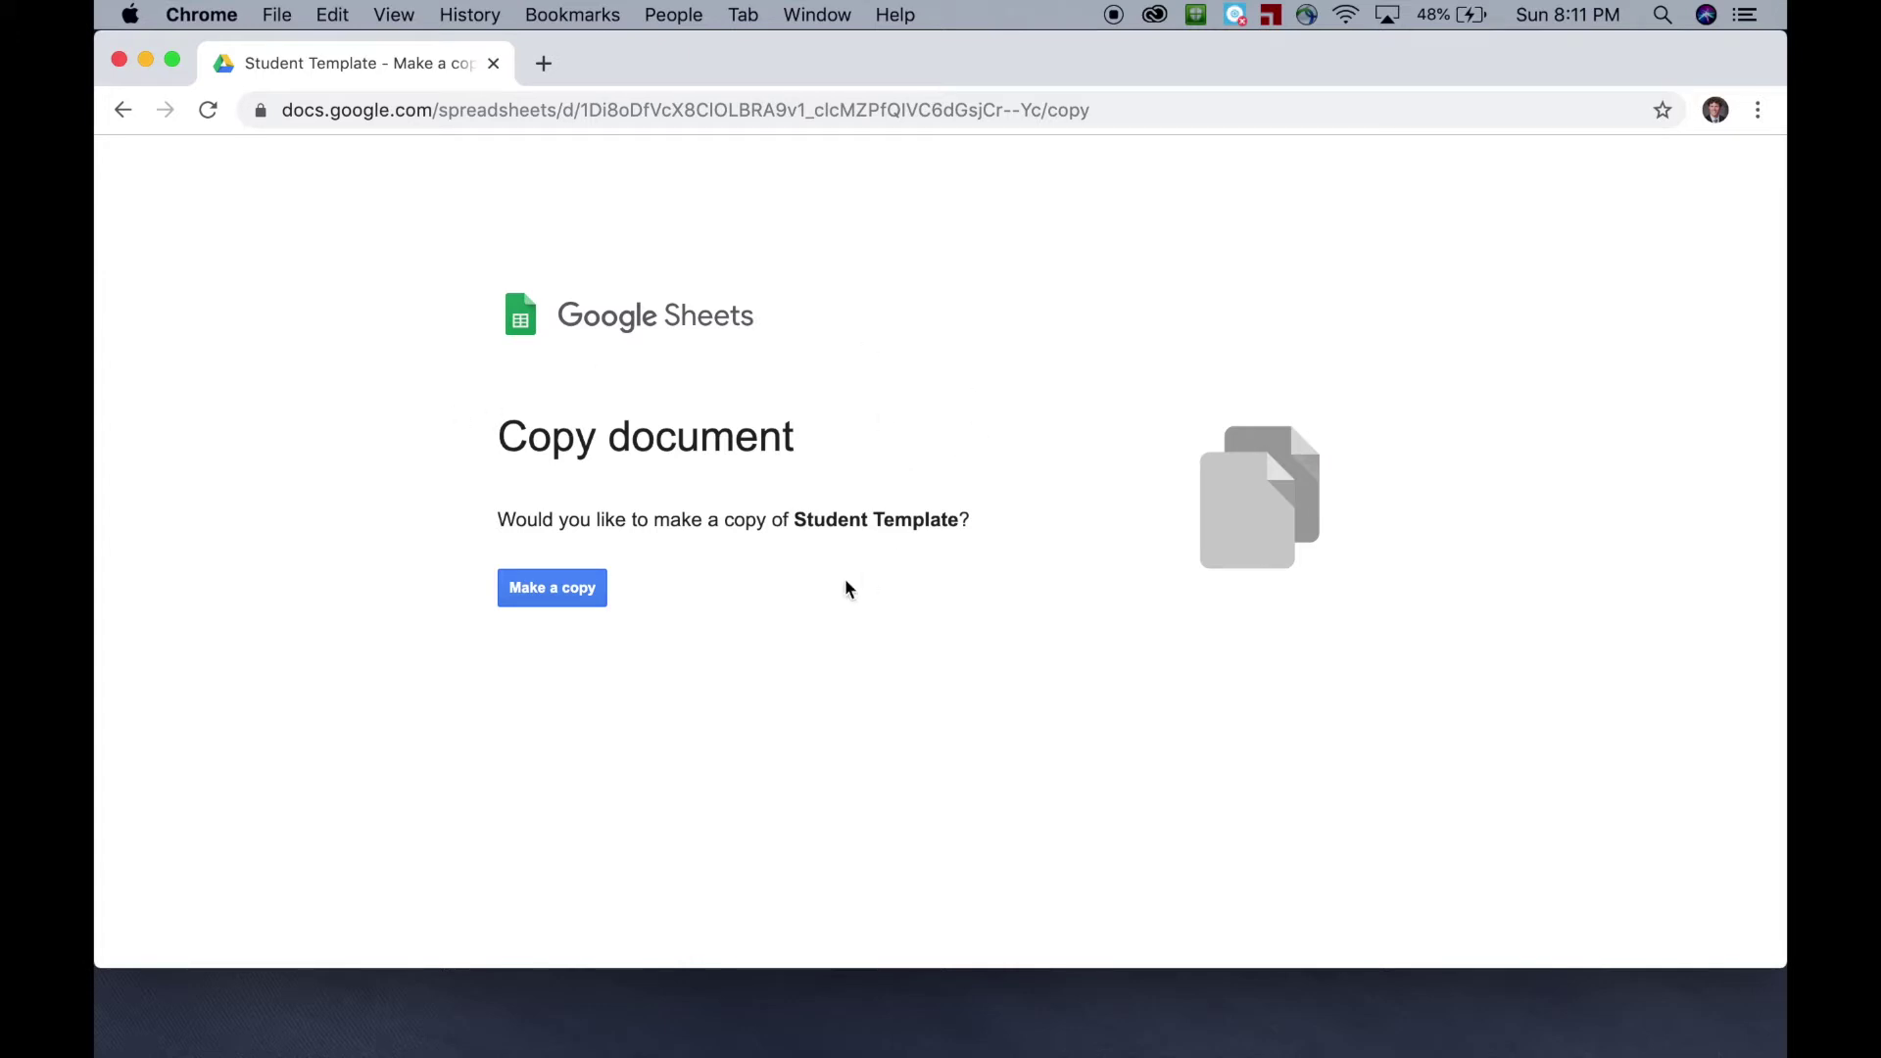
# Step: Make a copy of Student Template and retitle it with the teacher's name plus '2nd Quarter'
pyautogui.click(564, 593)
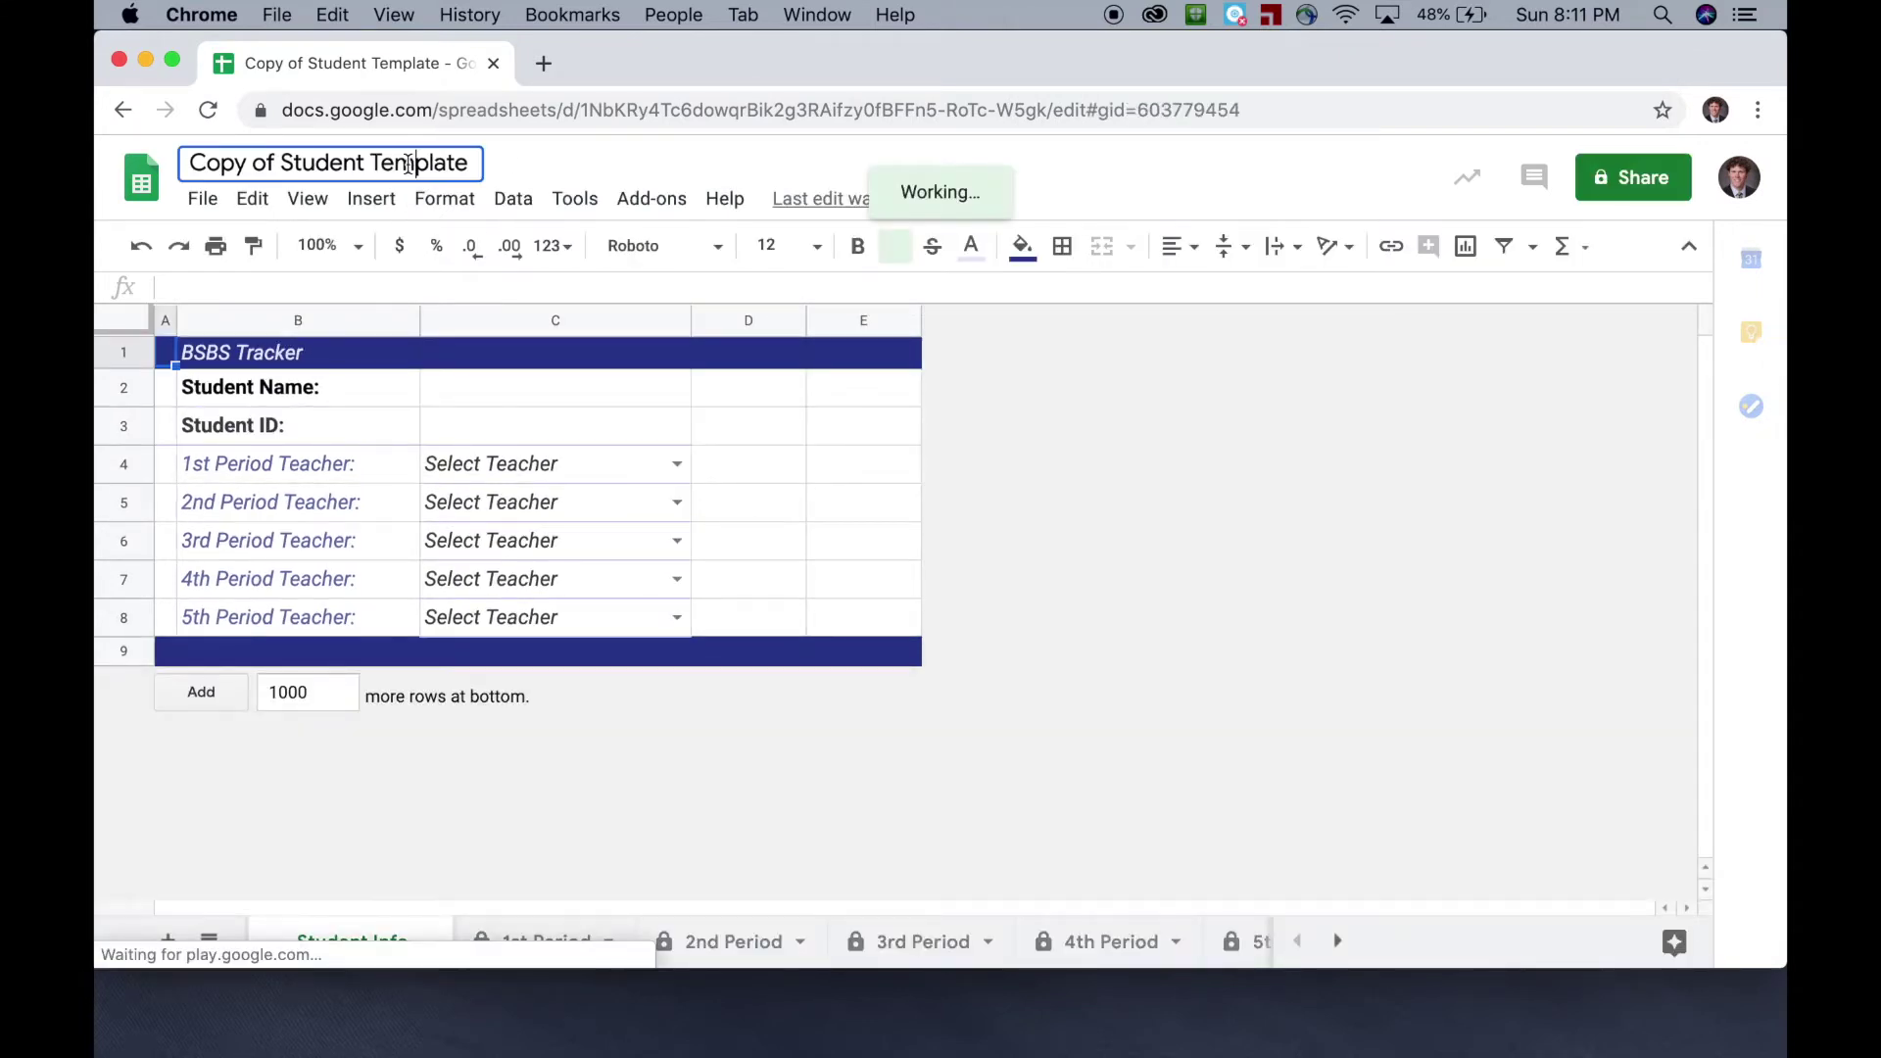
pyautogui.moveTo(460, 164); pyautogui.dragTo(250, 144)
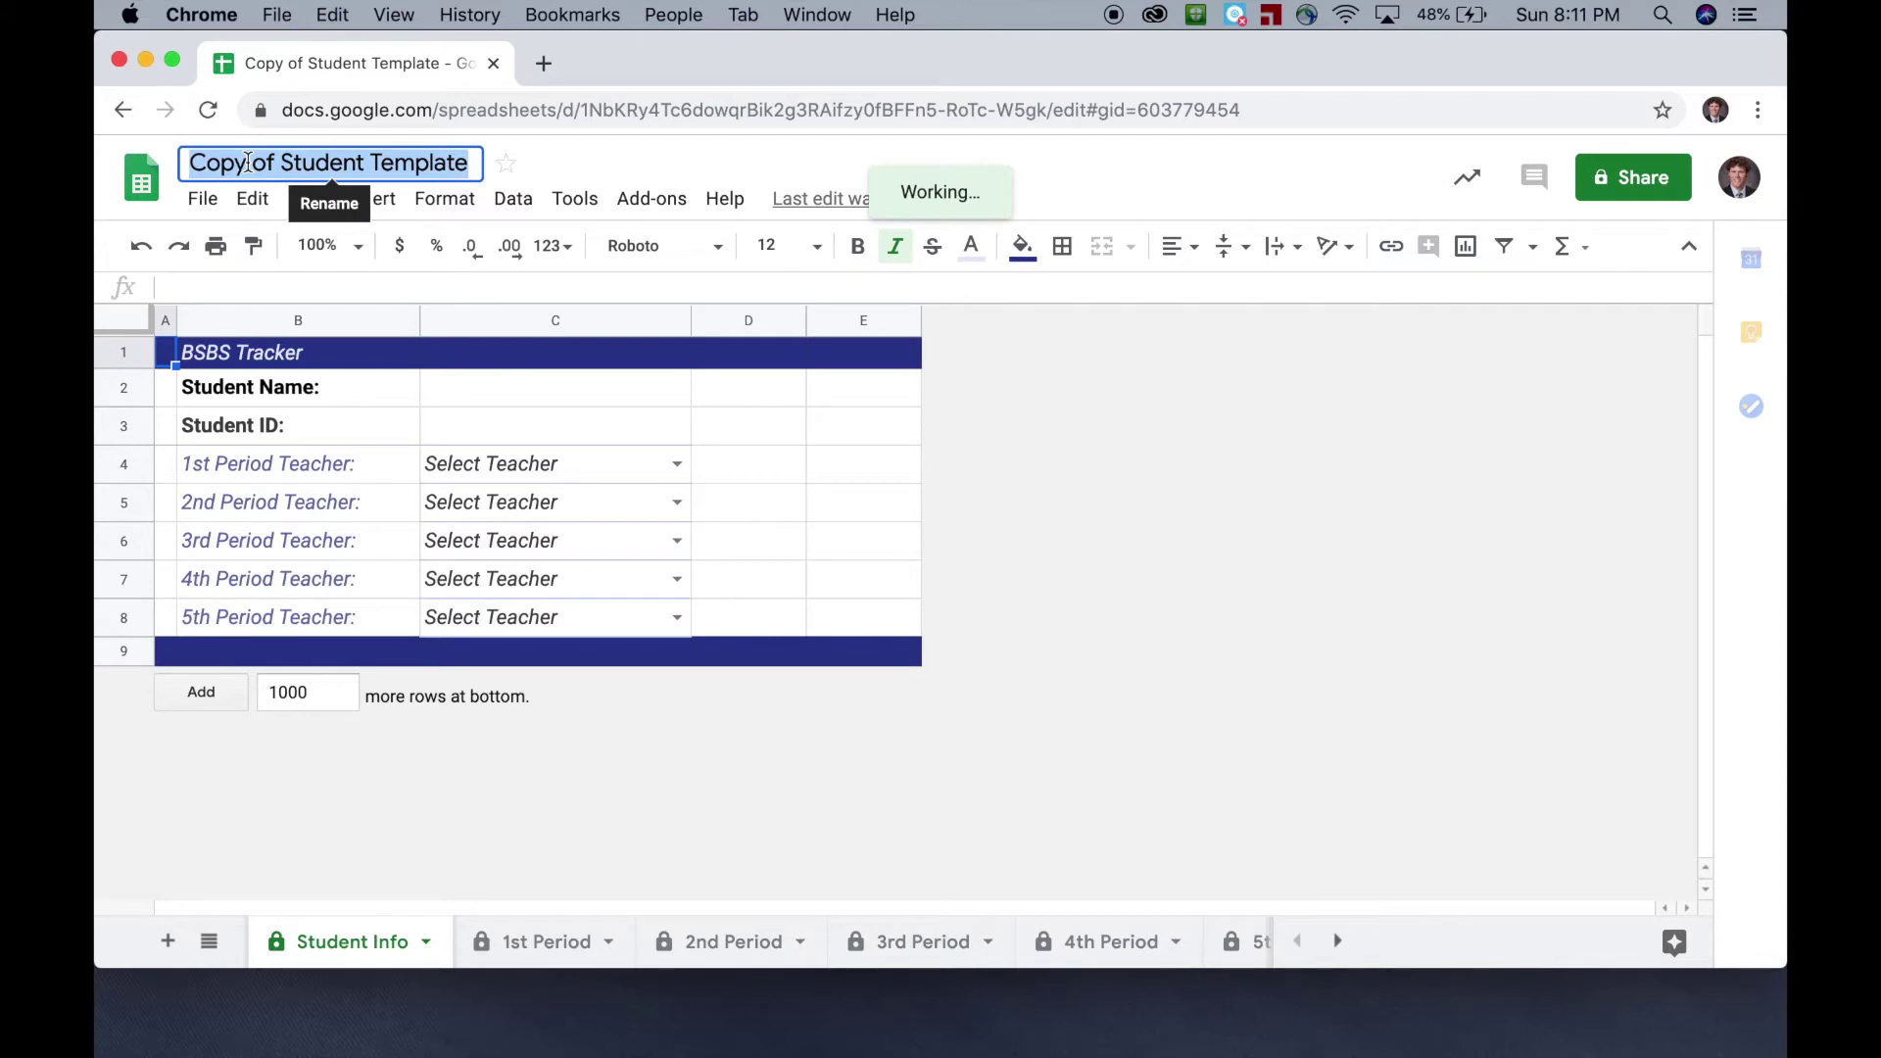
pyautogui.write('M')
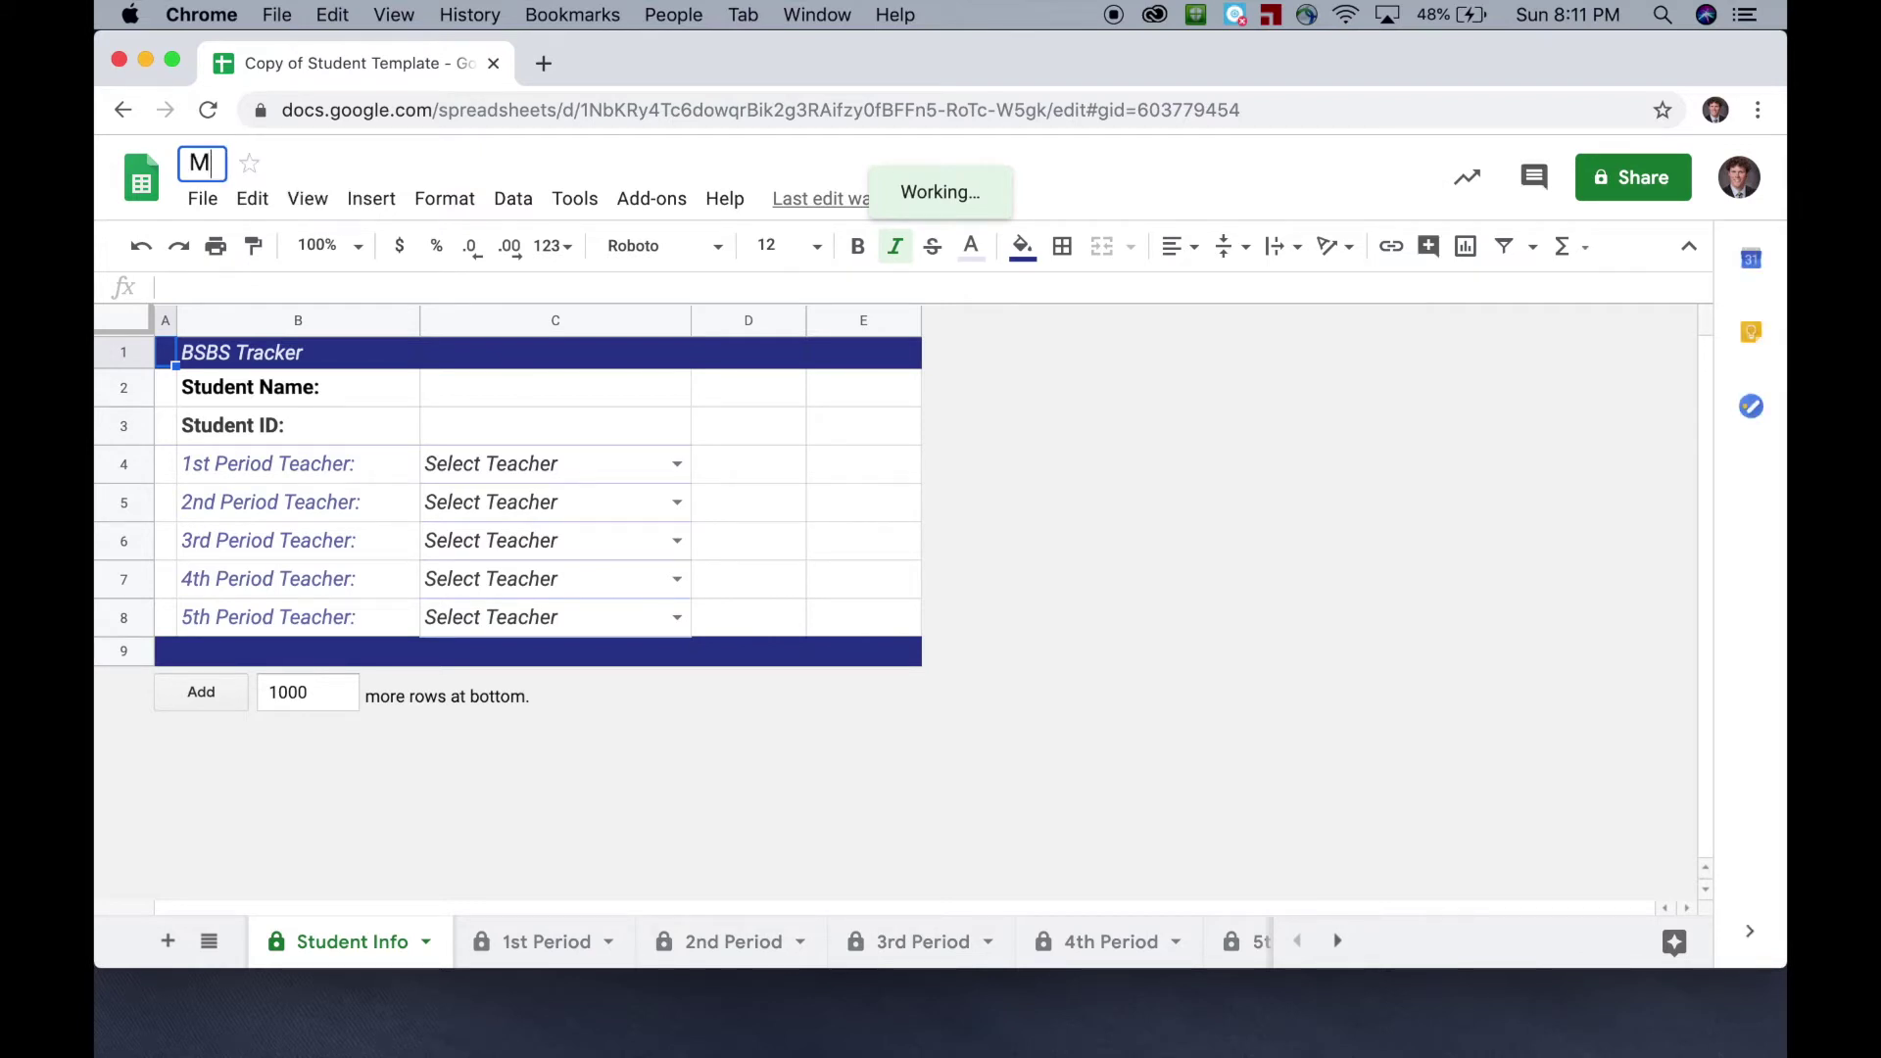
pyautogui.write('r. Howe')
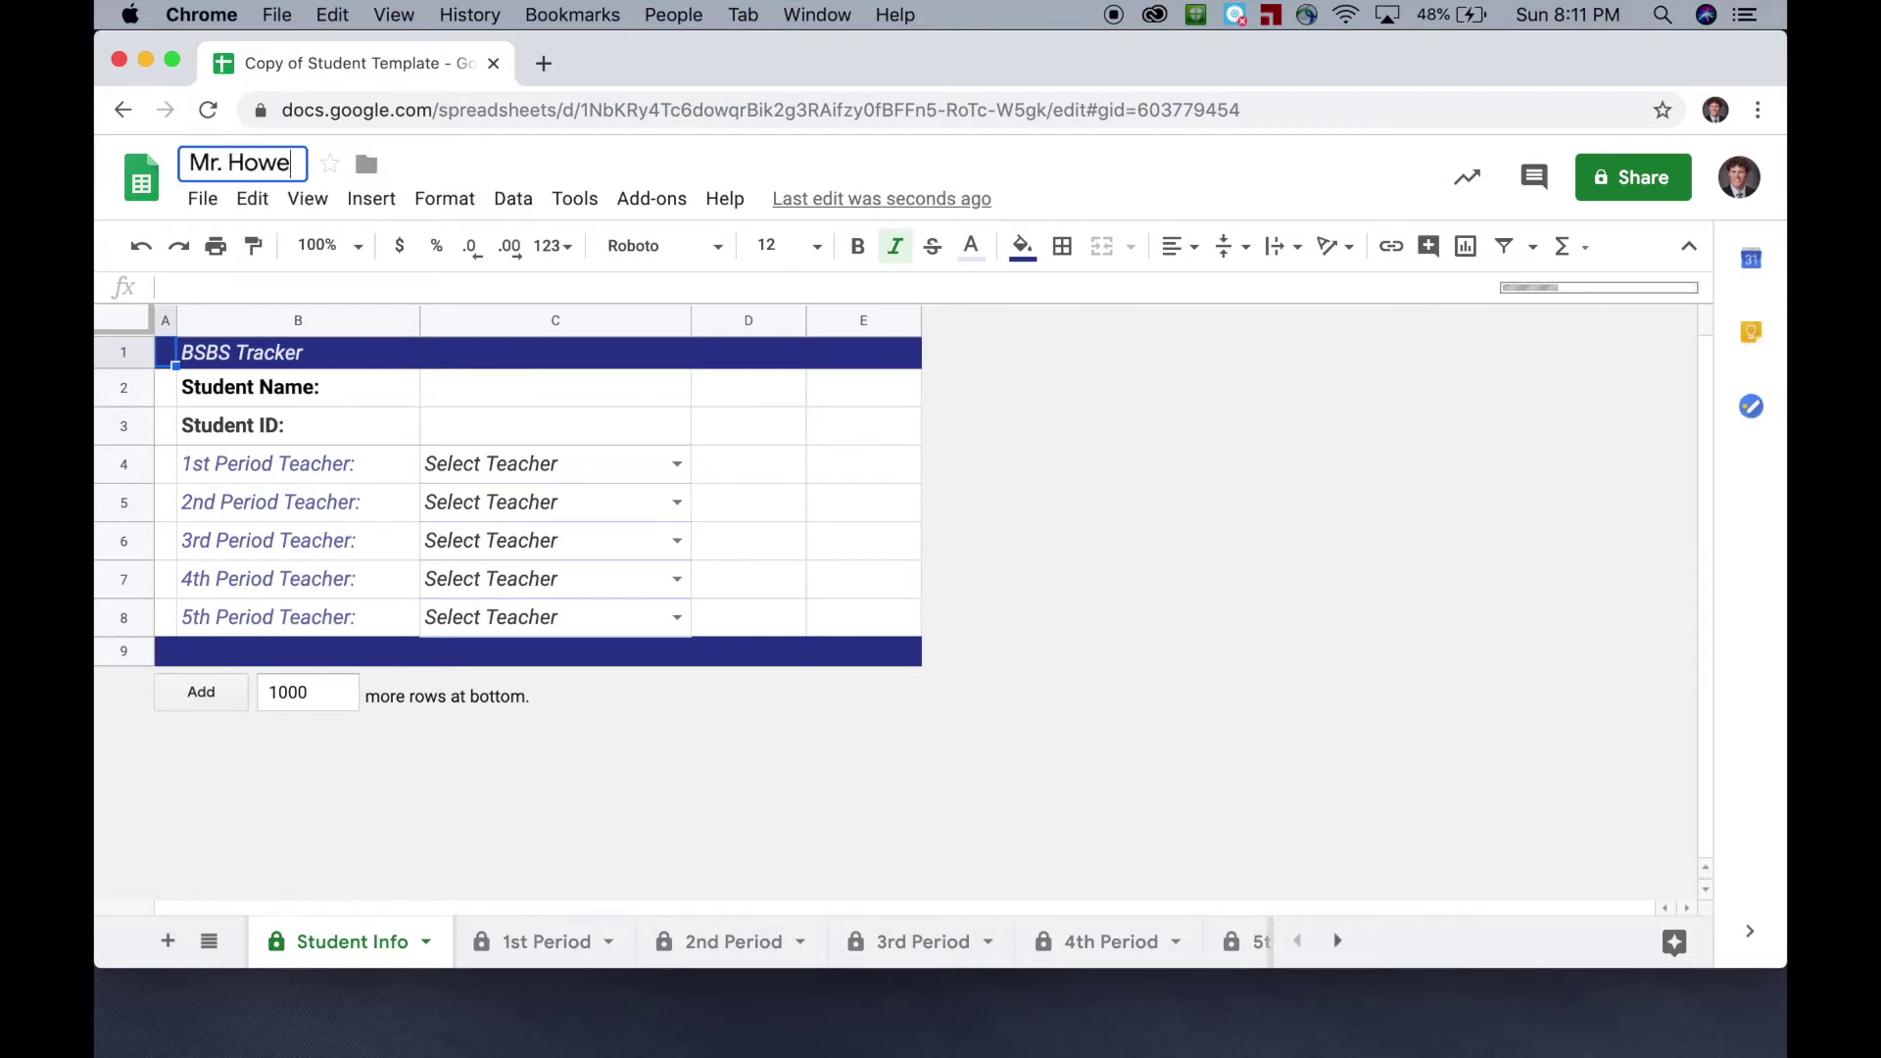
pyautogui.write(' 2n')
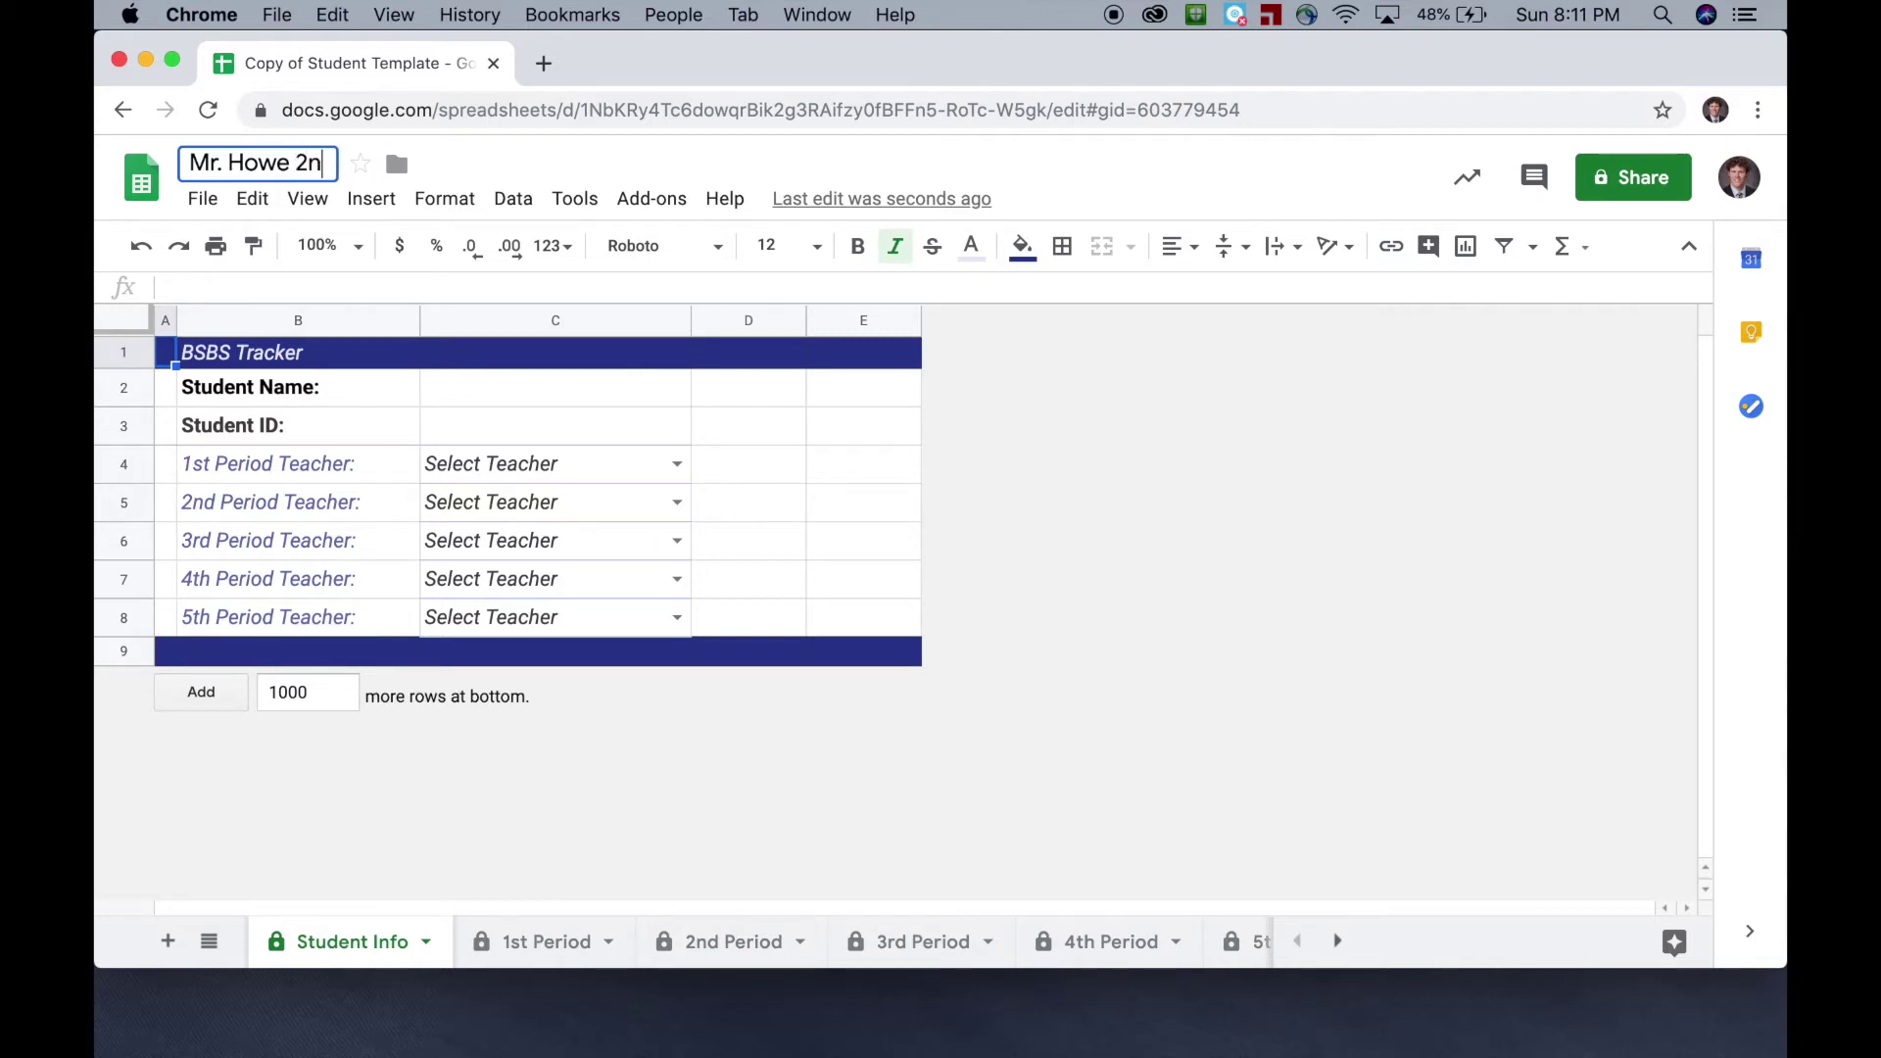
pyautogui.write('d Quarter')
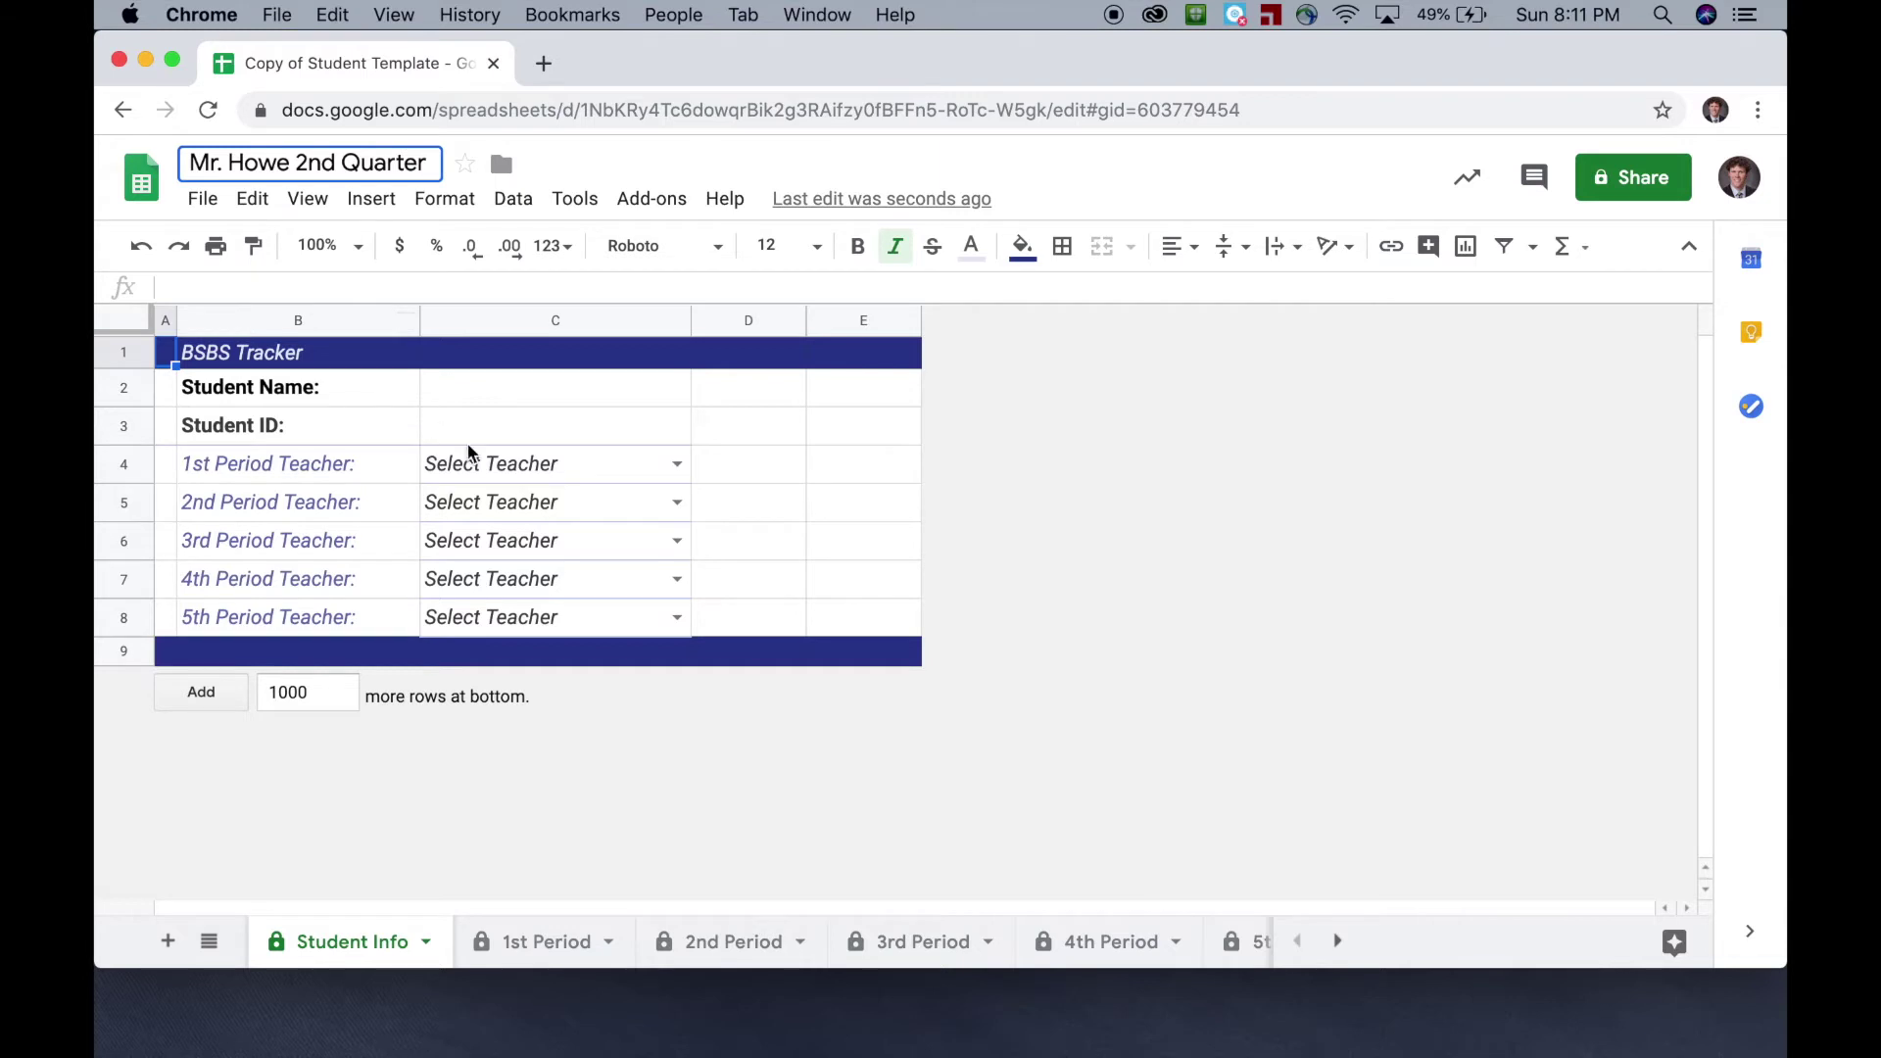
pyautogui.press('Return')
# Step: Fill in the student's name in C2 and the student ID in C3
pyautogui.click(630, 396)
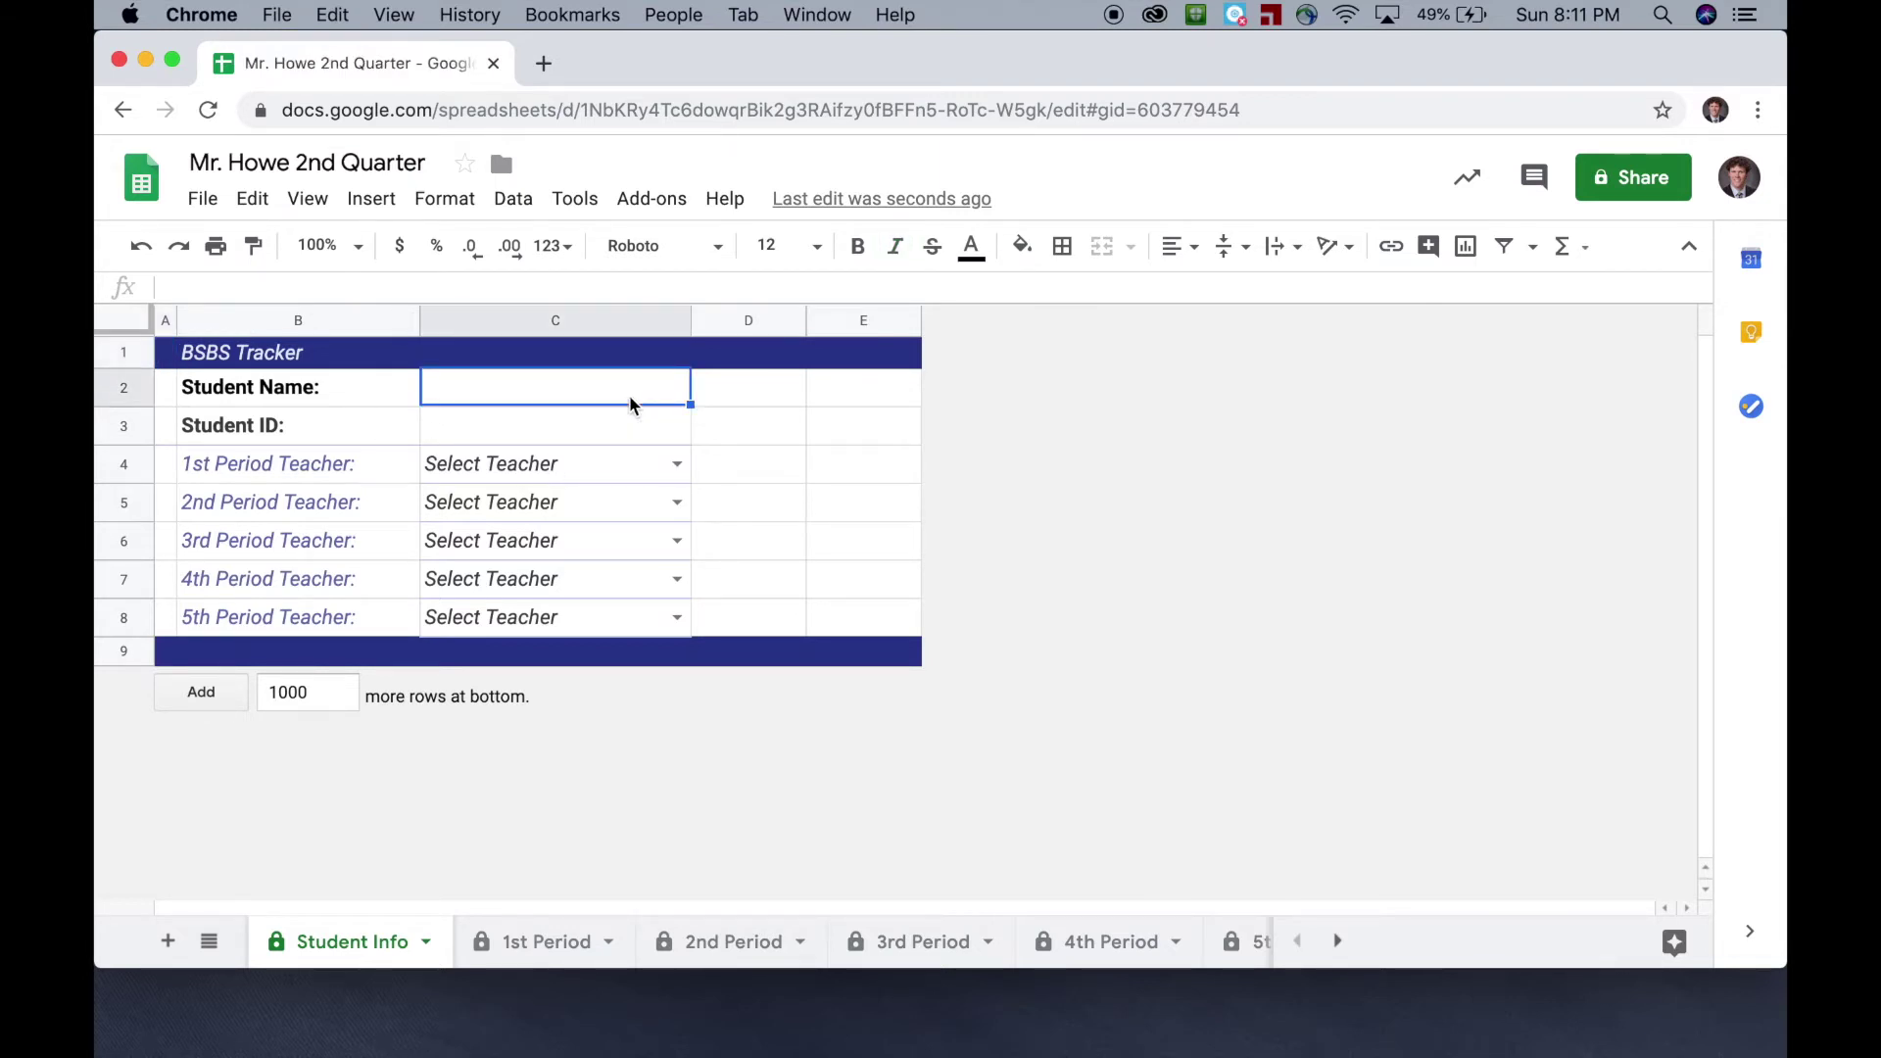
pyautogui.write('1234567')
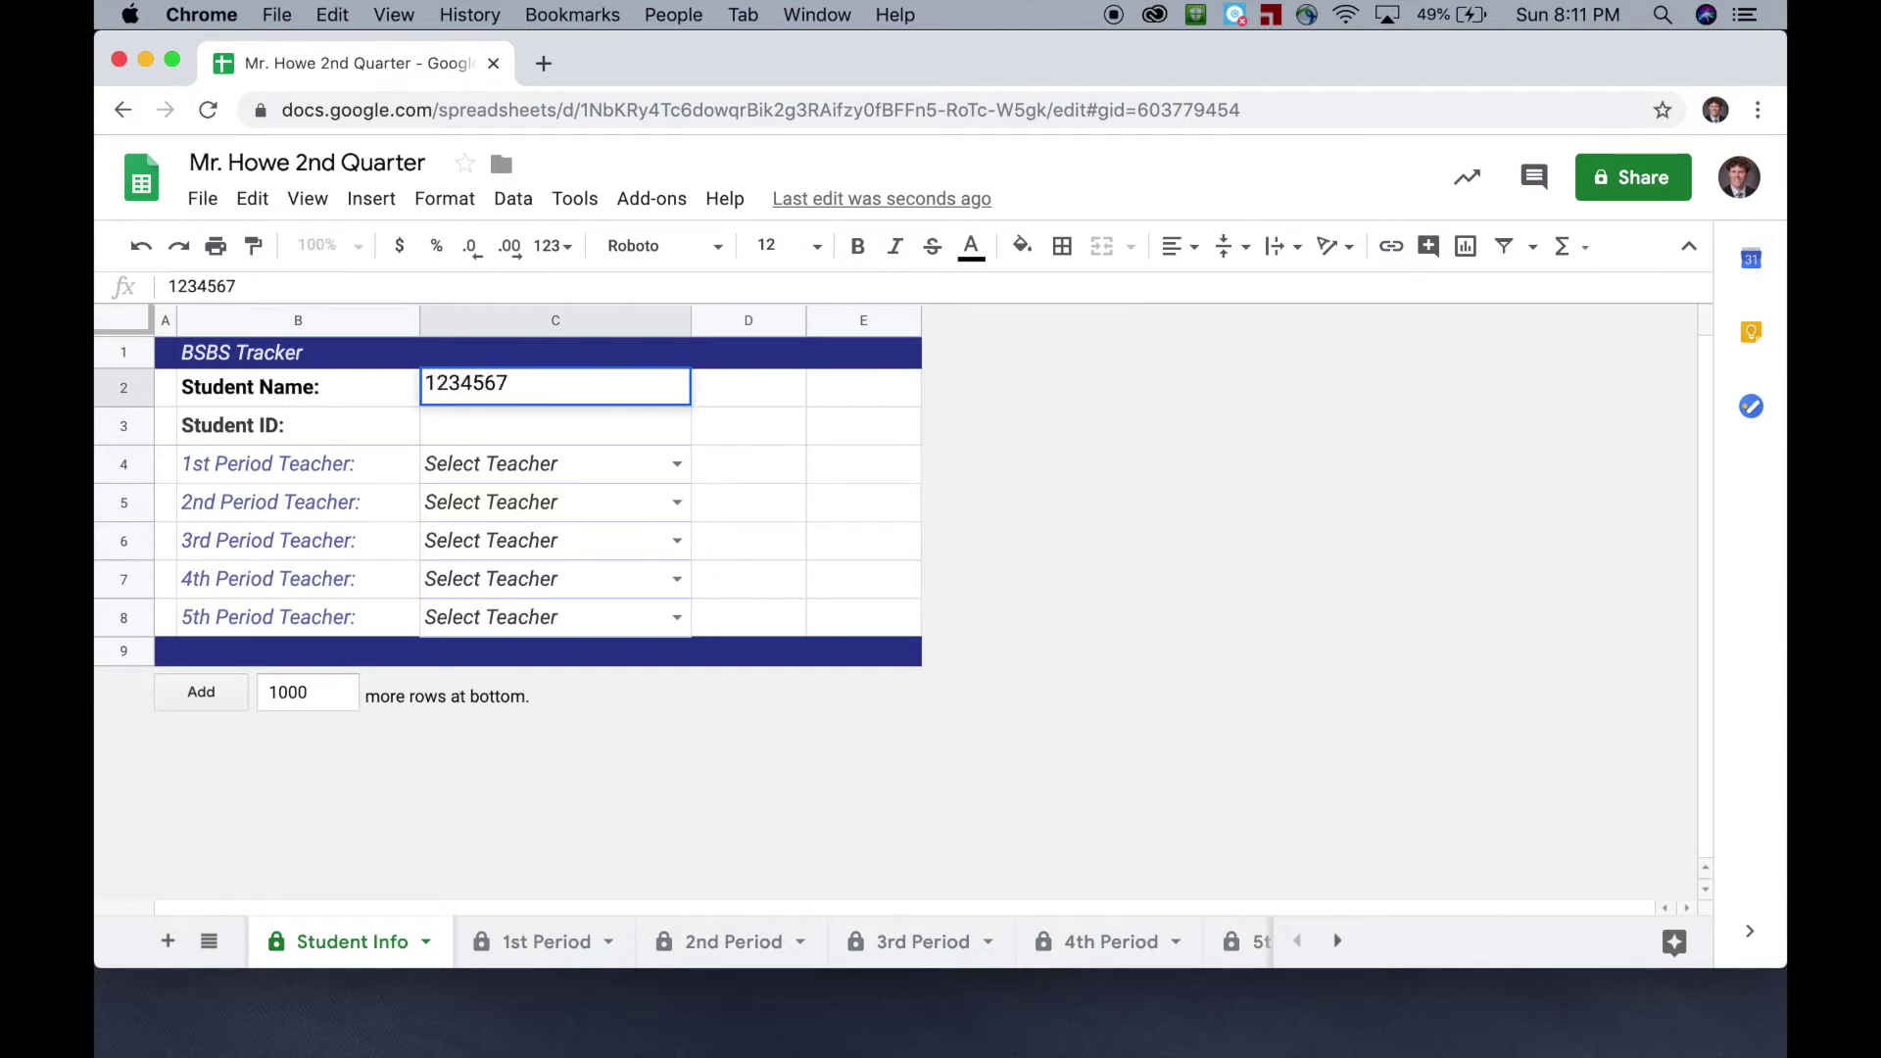
pyautogui.press('Return')
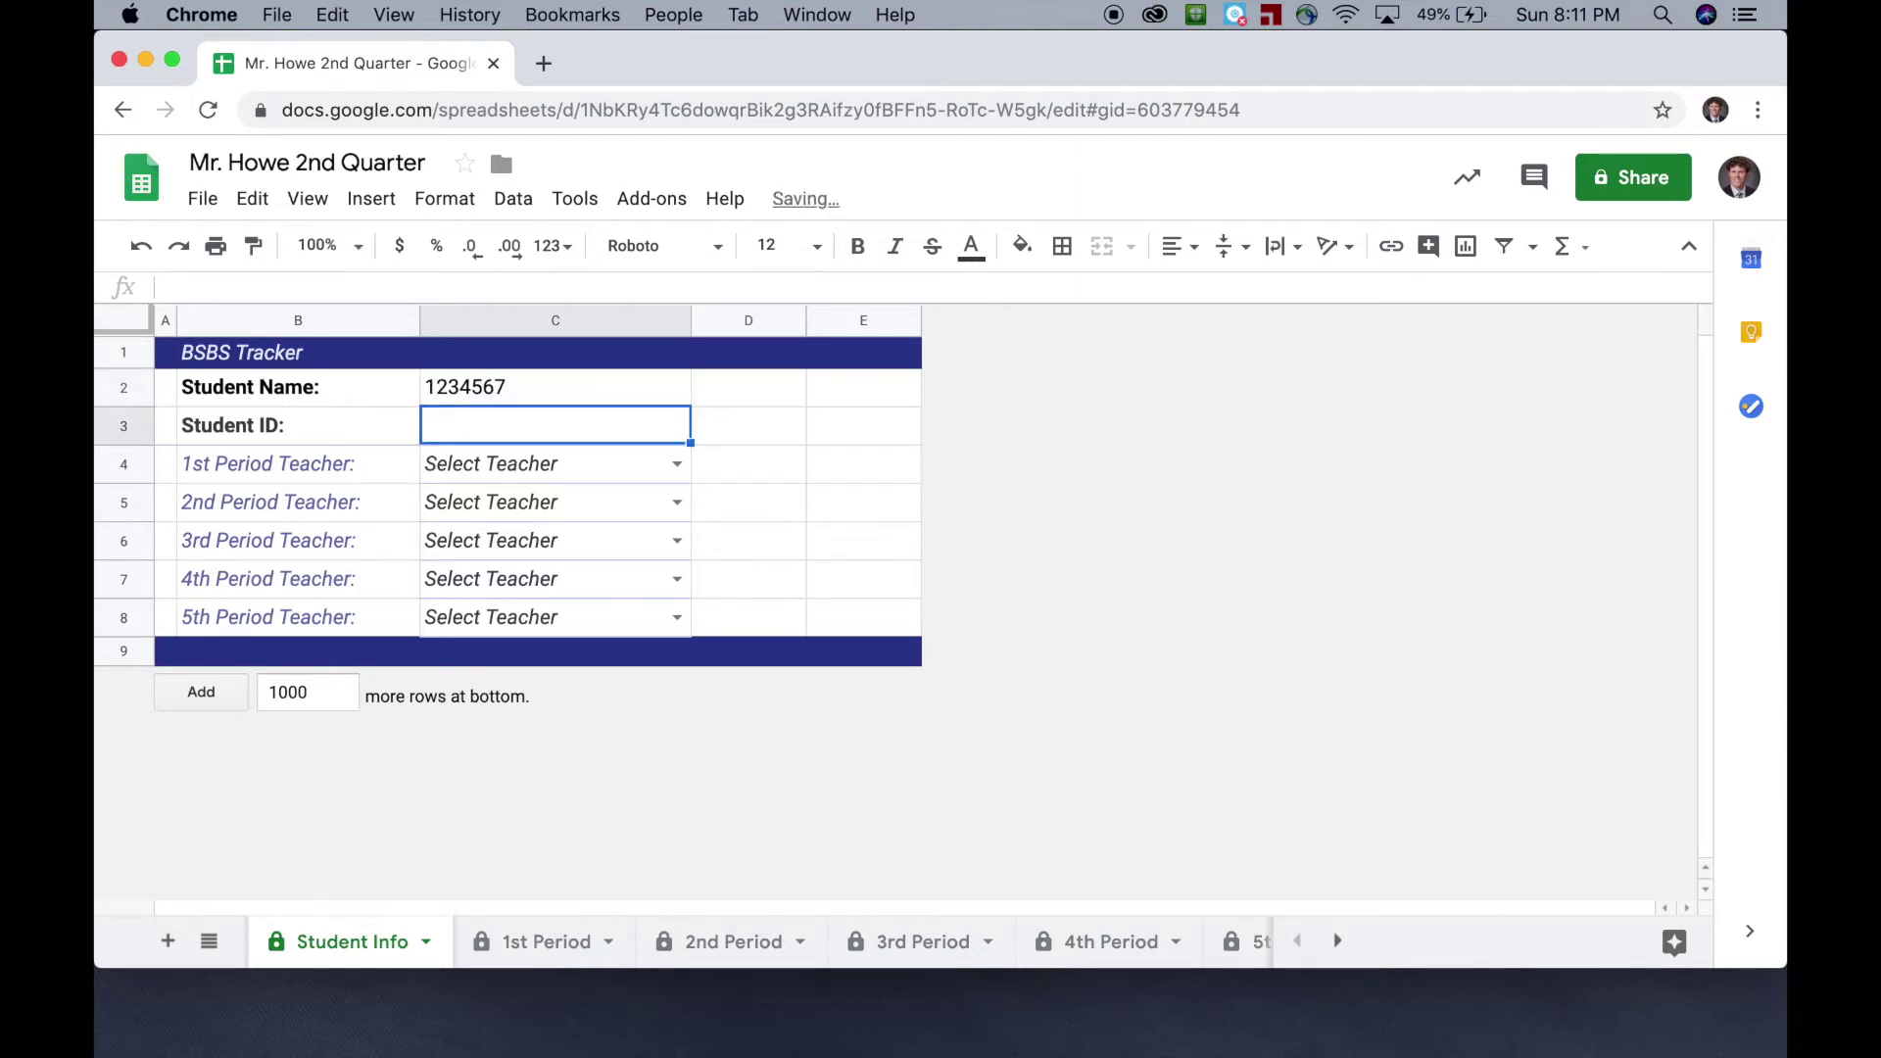
pyautogui.click(555, 387)
pyautogui.write('Mr')
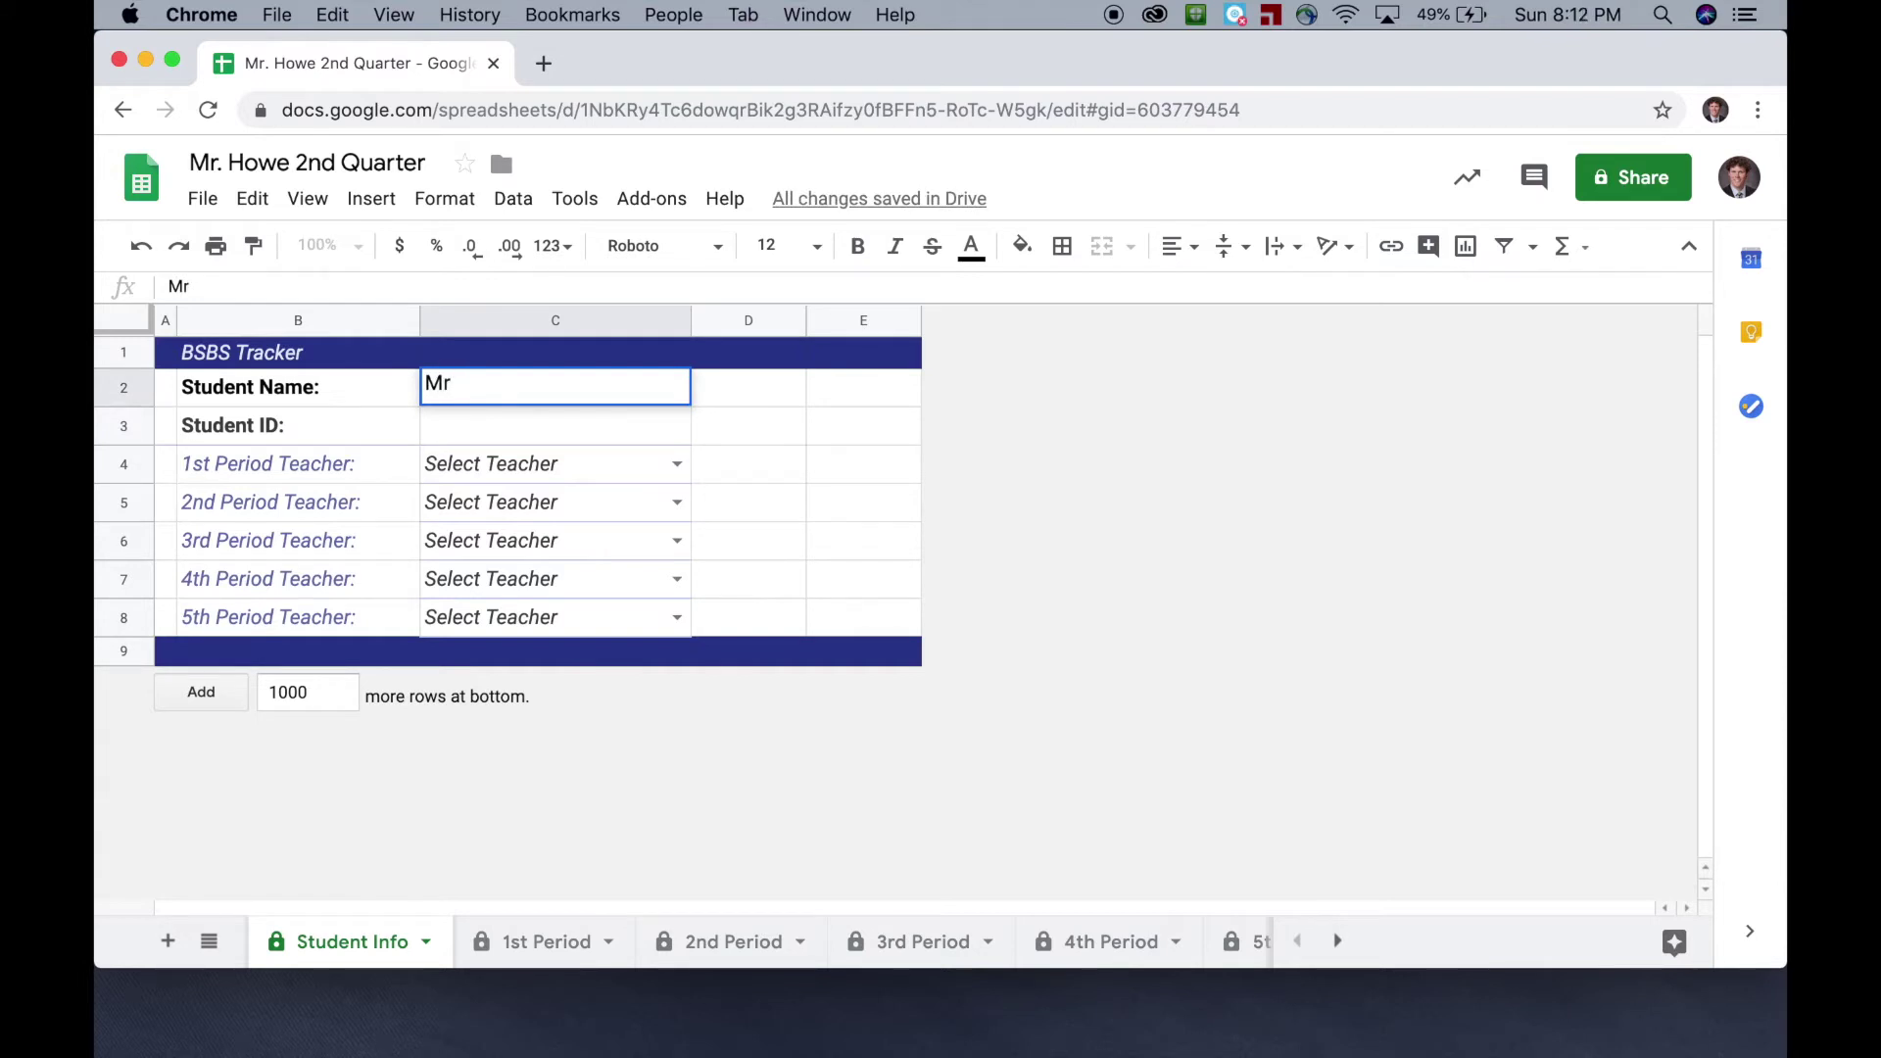
pyautogui.write(' Howe')
pyautogui.press('Return')
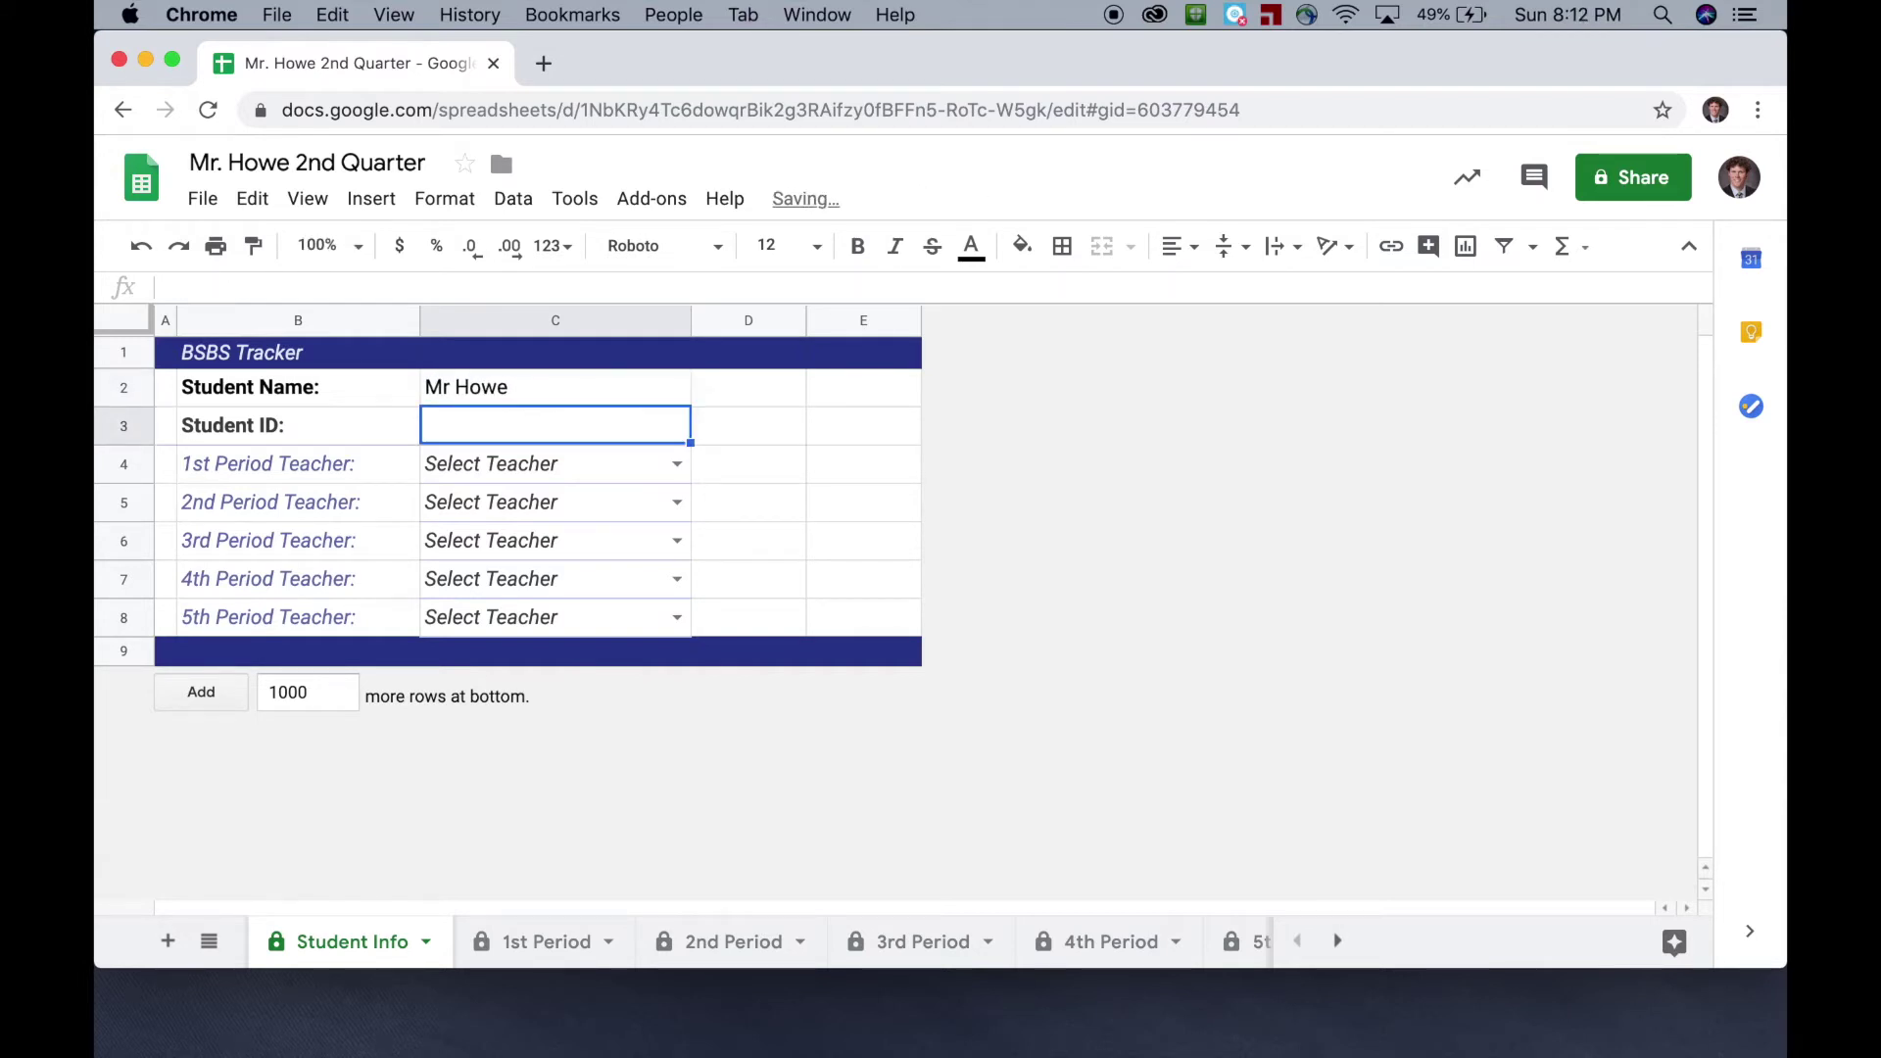
pyautogui.write('1234567')
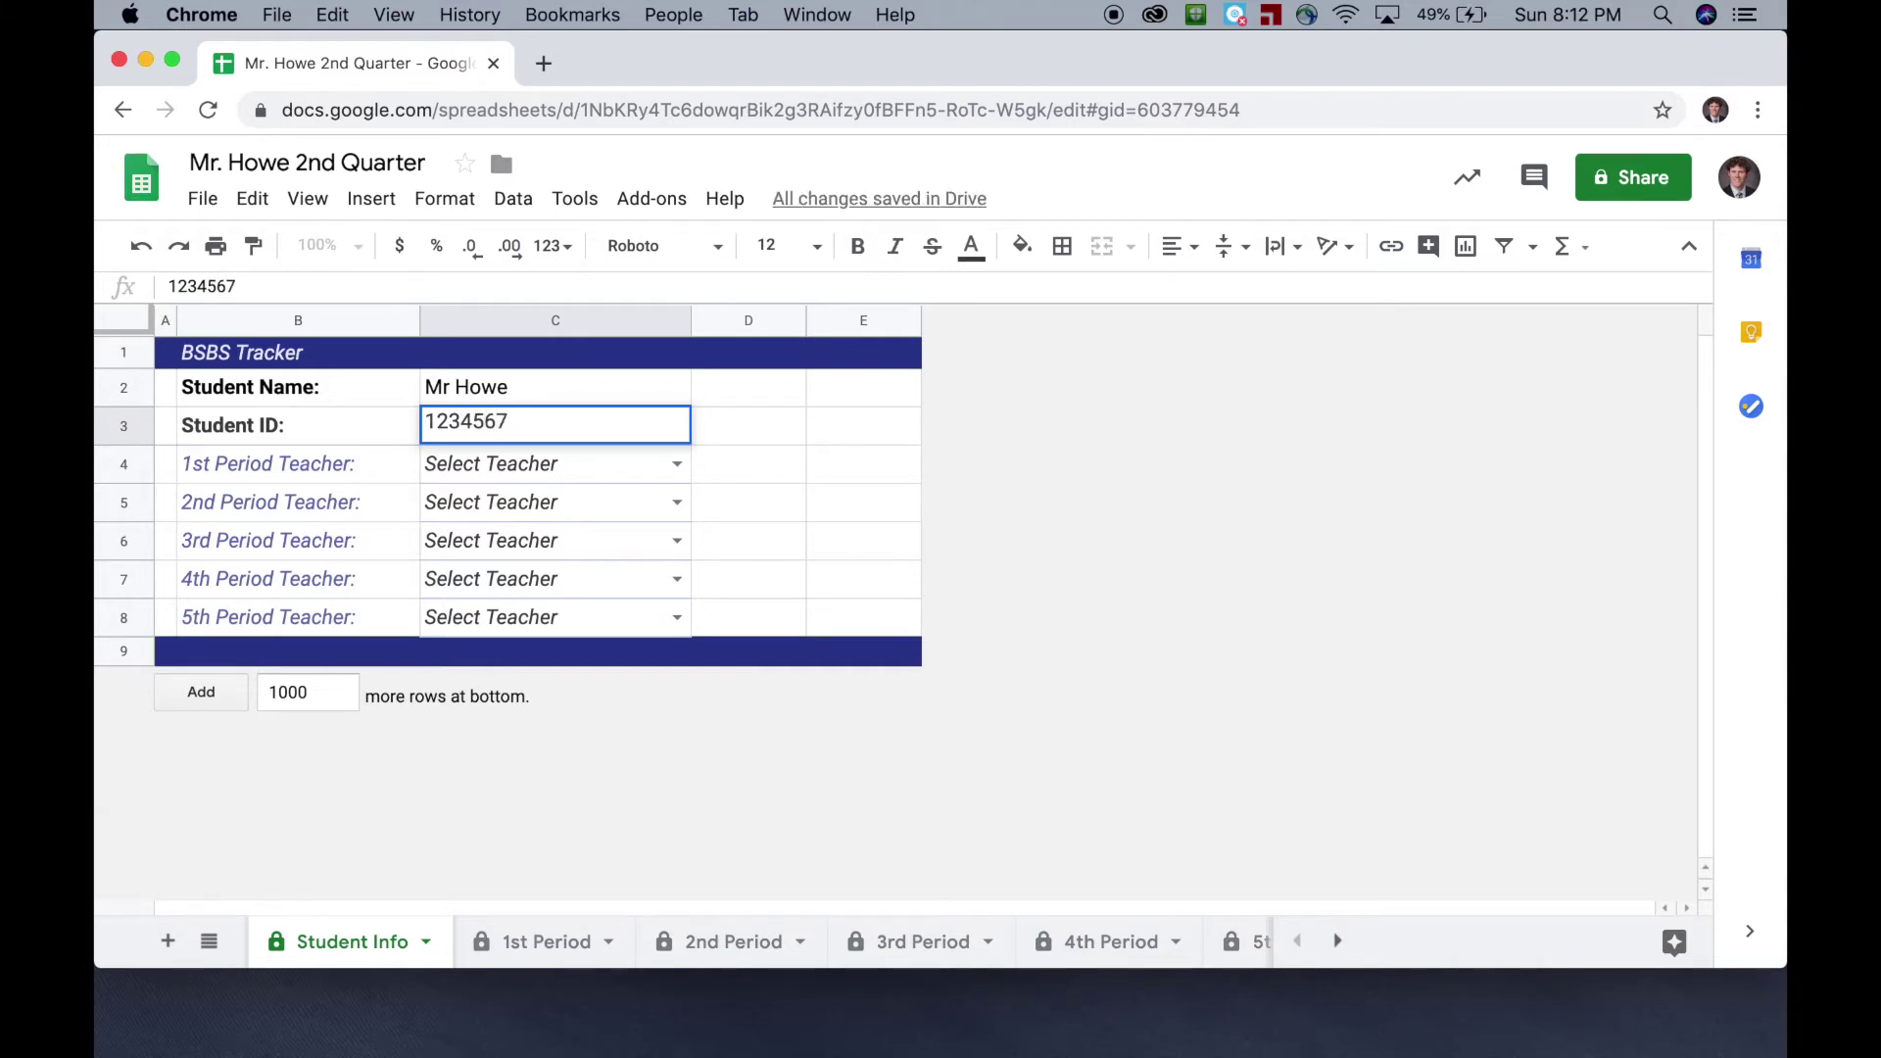
pyautogui.press('Return')
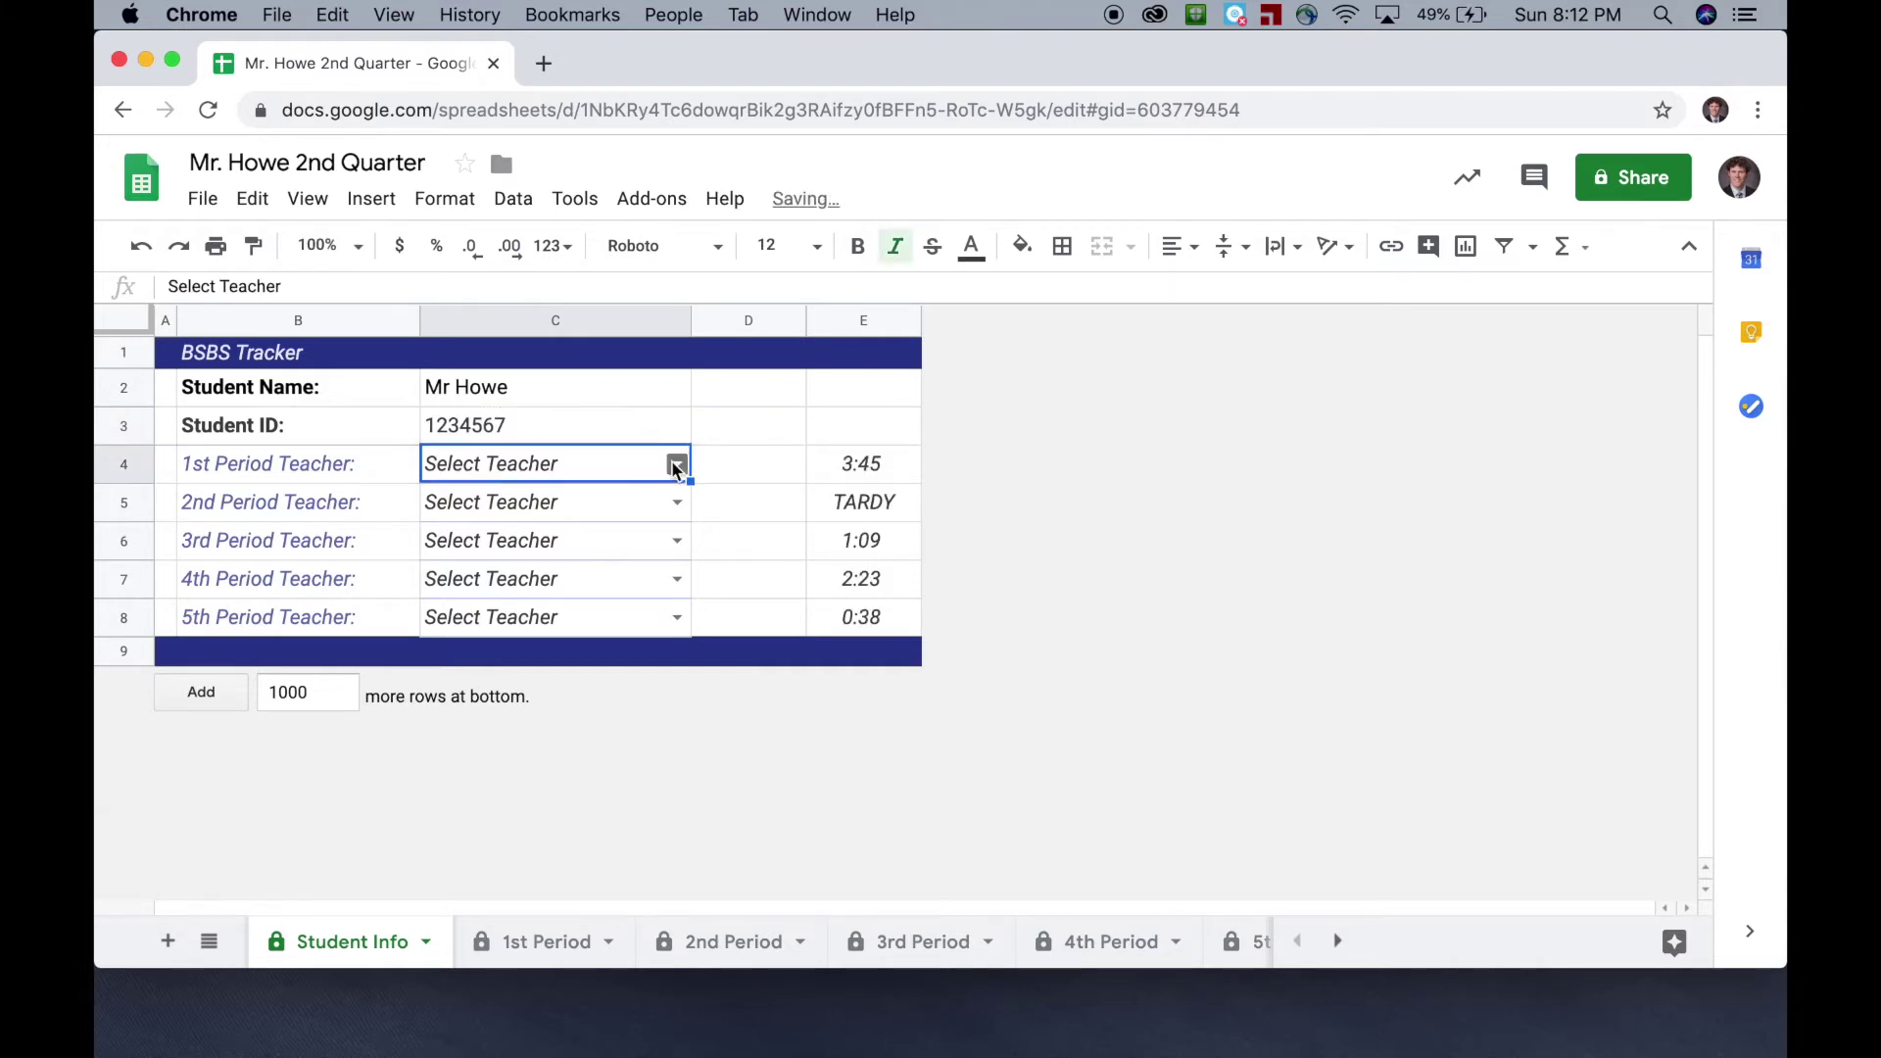
# Step: Choose a teacher from the dropdowns for 1st through 5th period in C4–C8
pyautogui.click(677, 463)
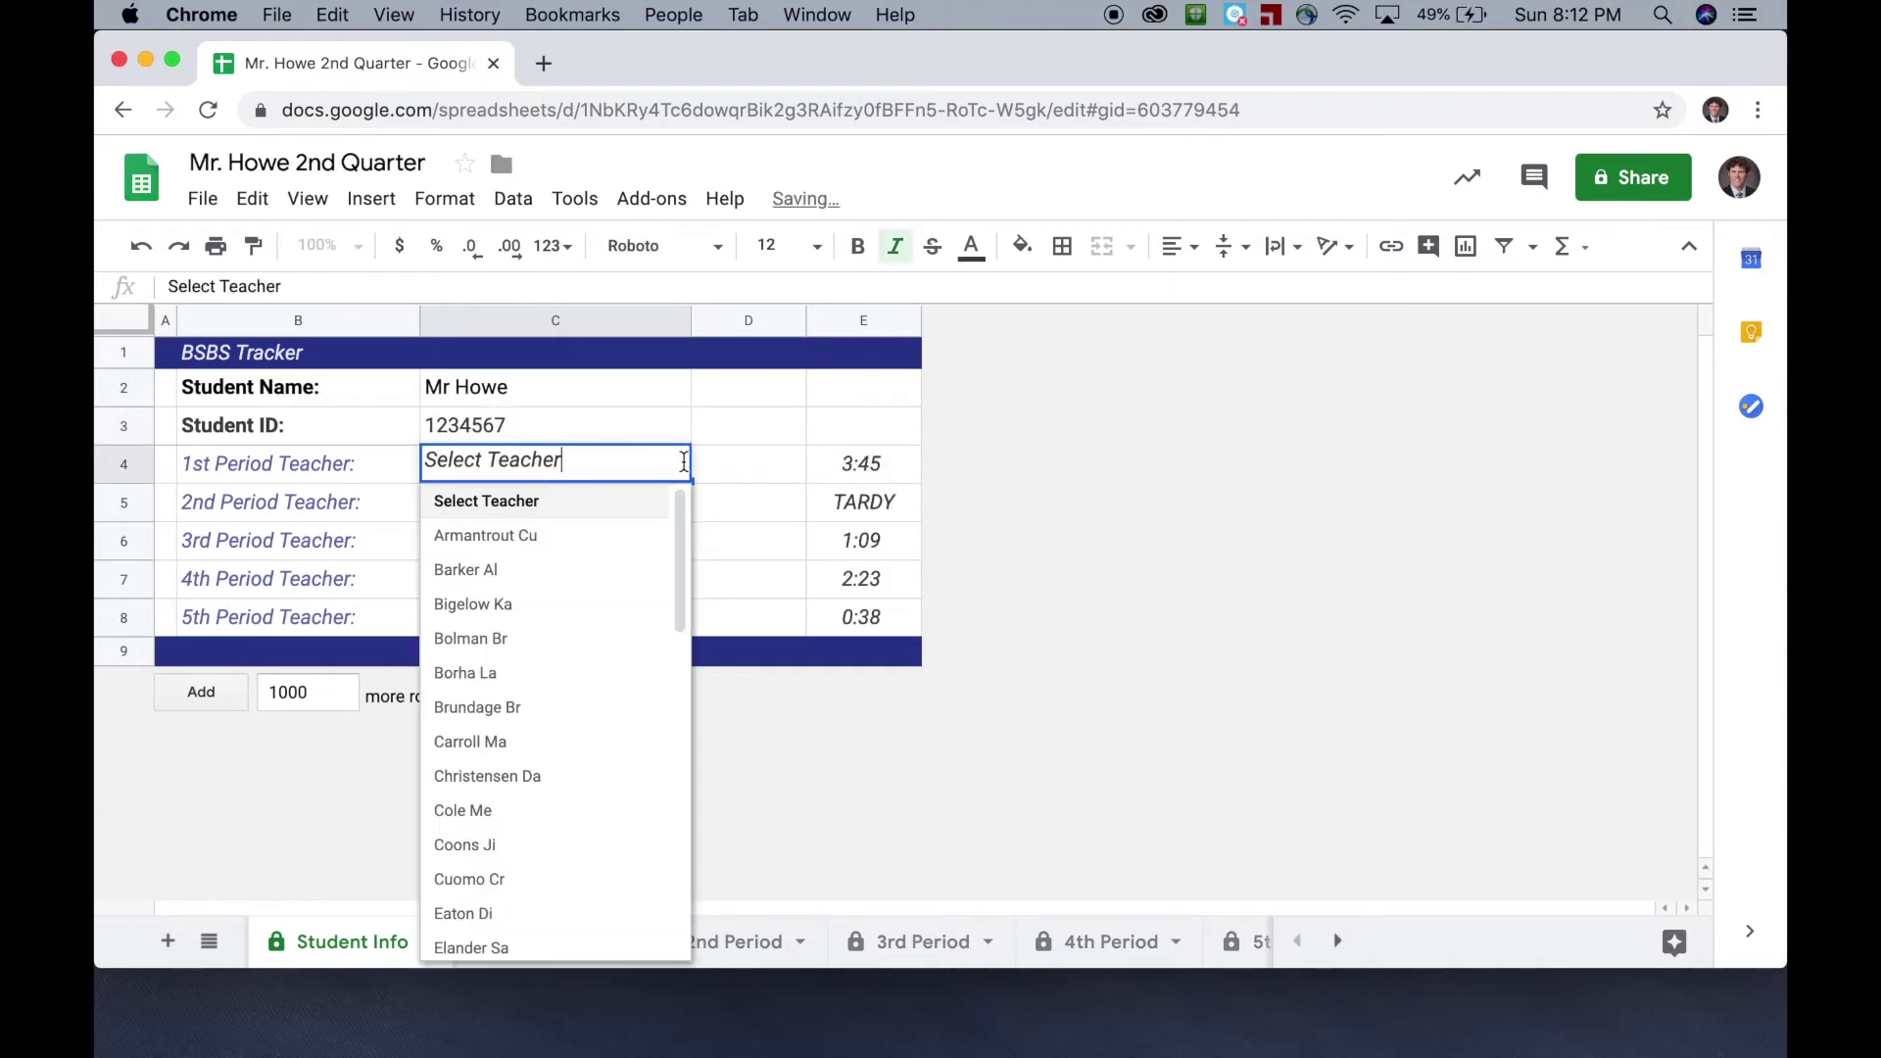
pyautogui.click(603, 548)
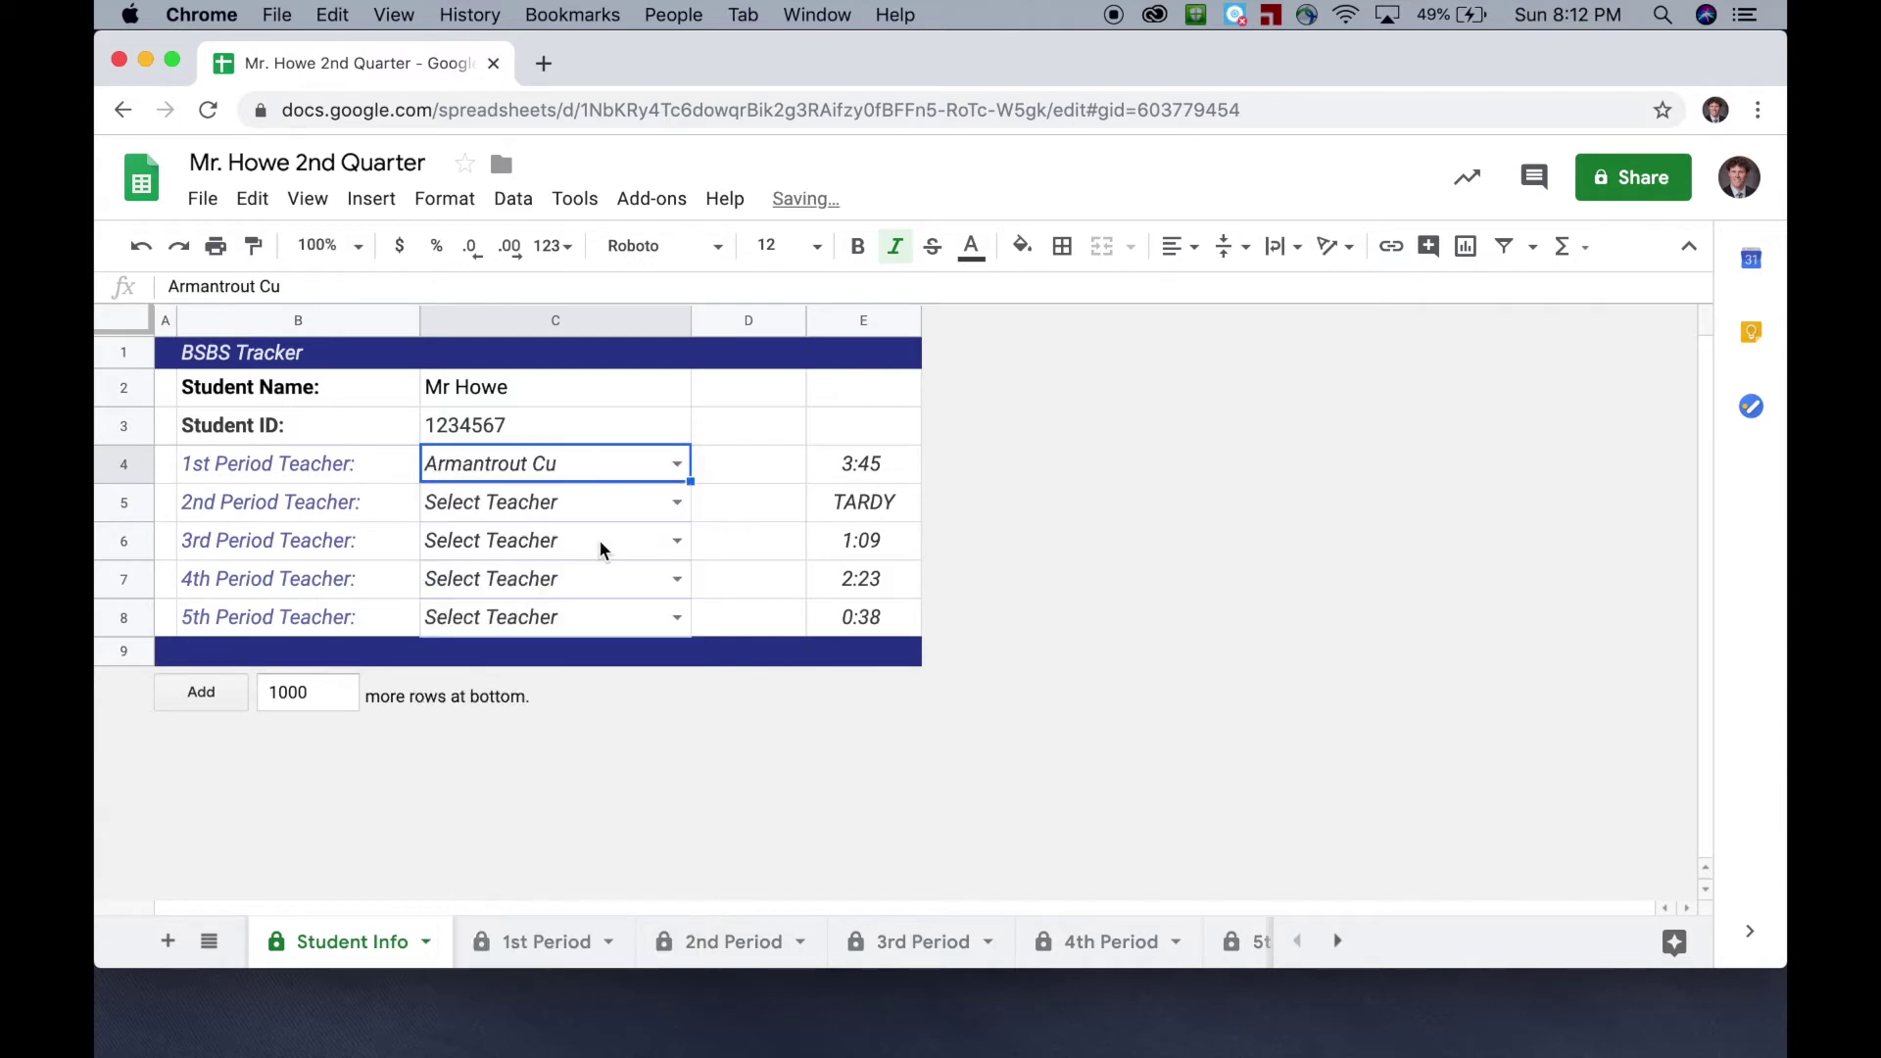
pyautogui.click(678, 502)
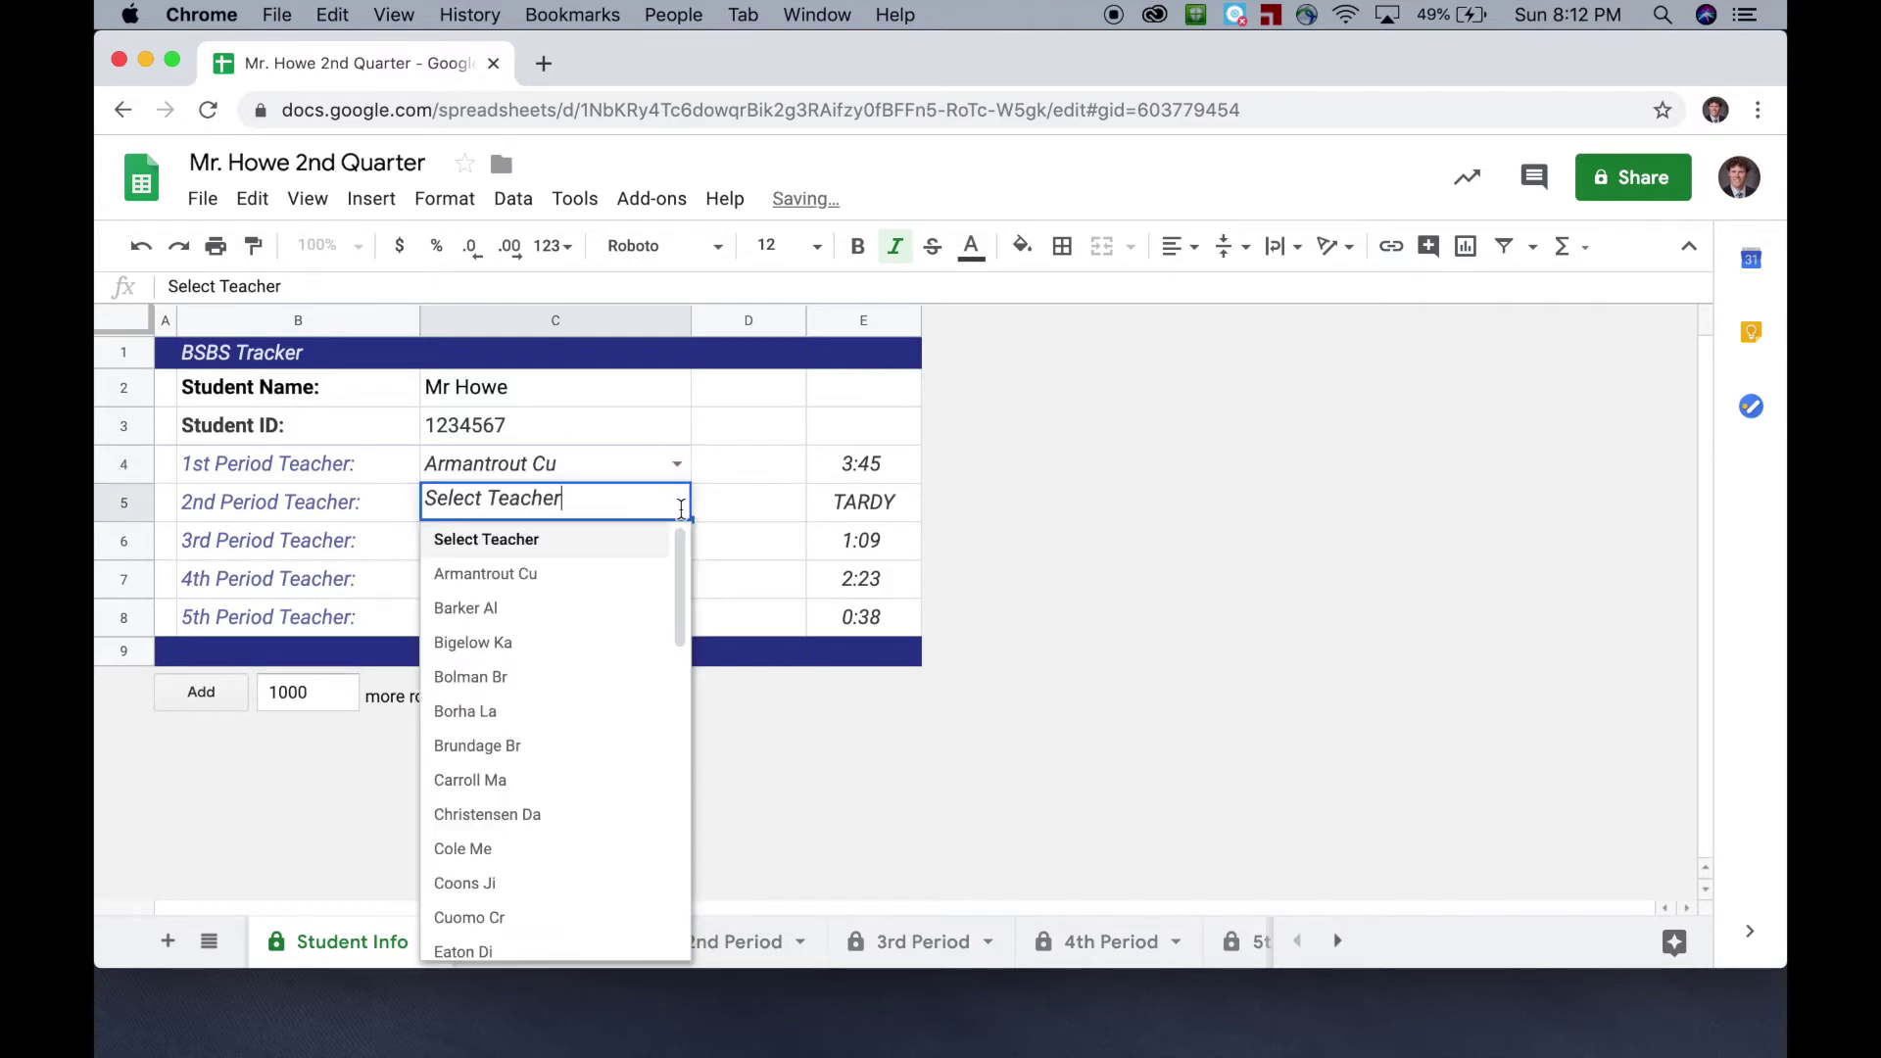
pyautogui.click(591, 643)
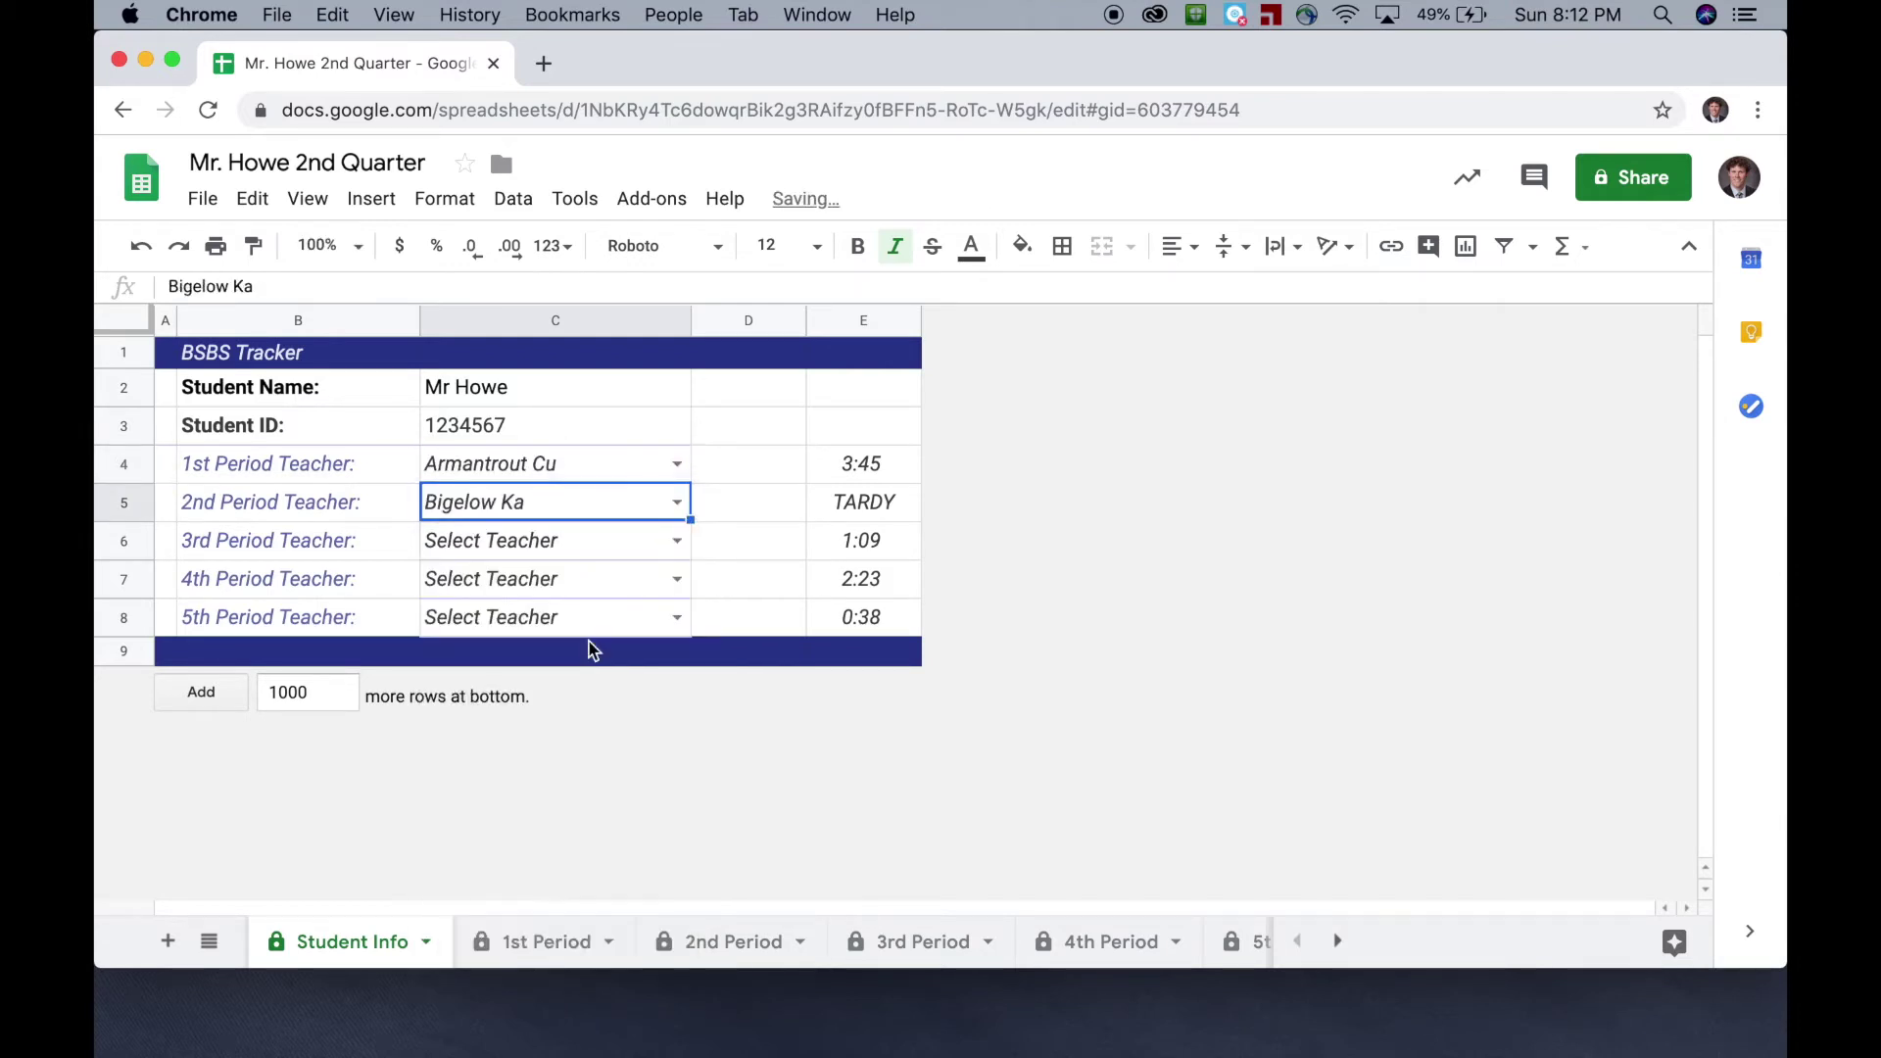
pyautogui.click(678, 543)
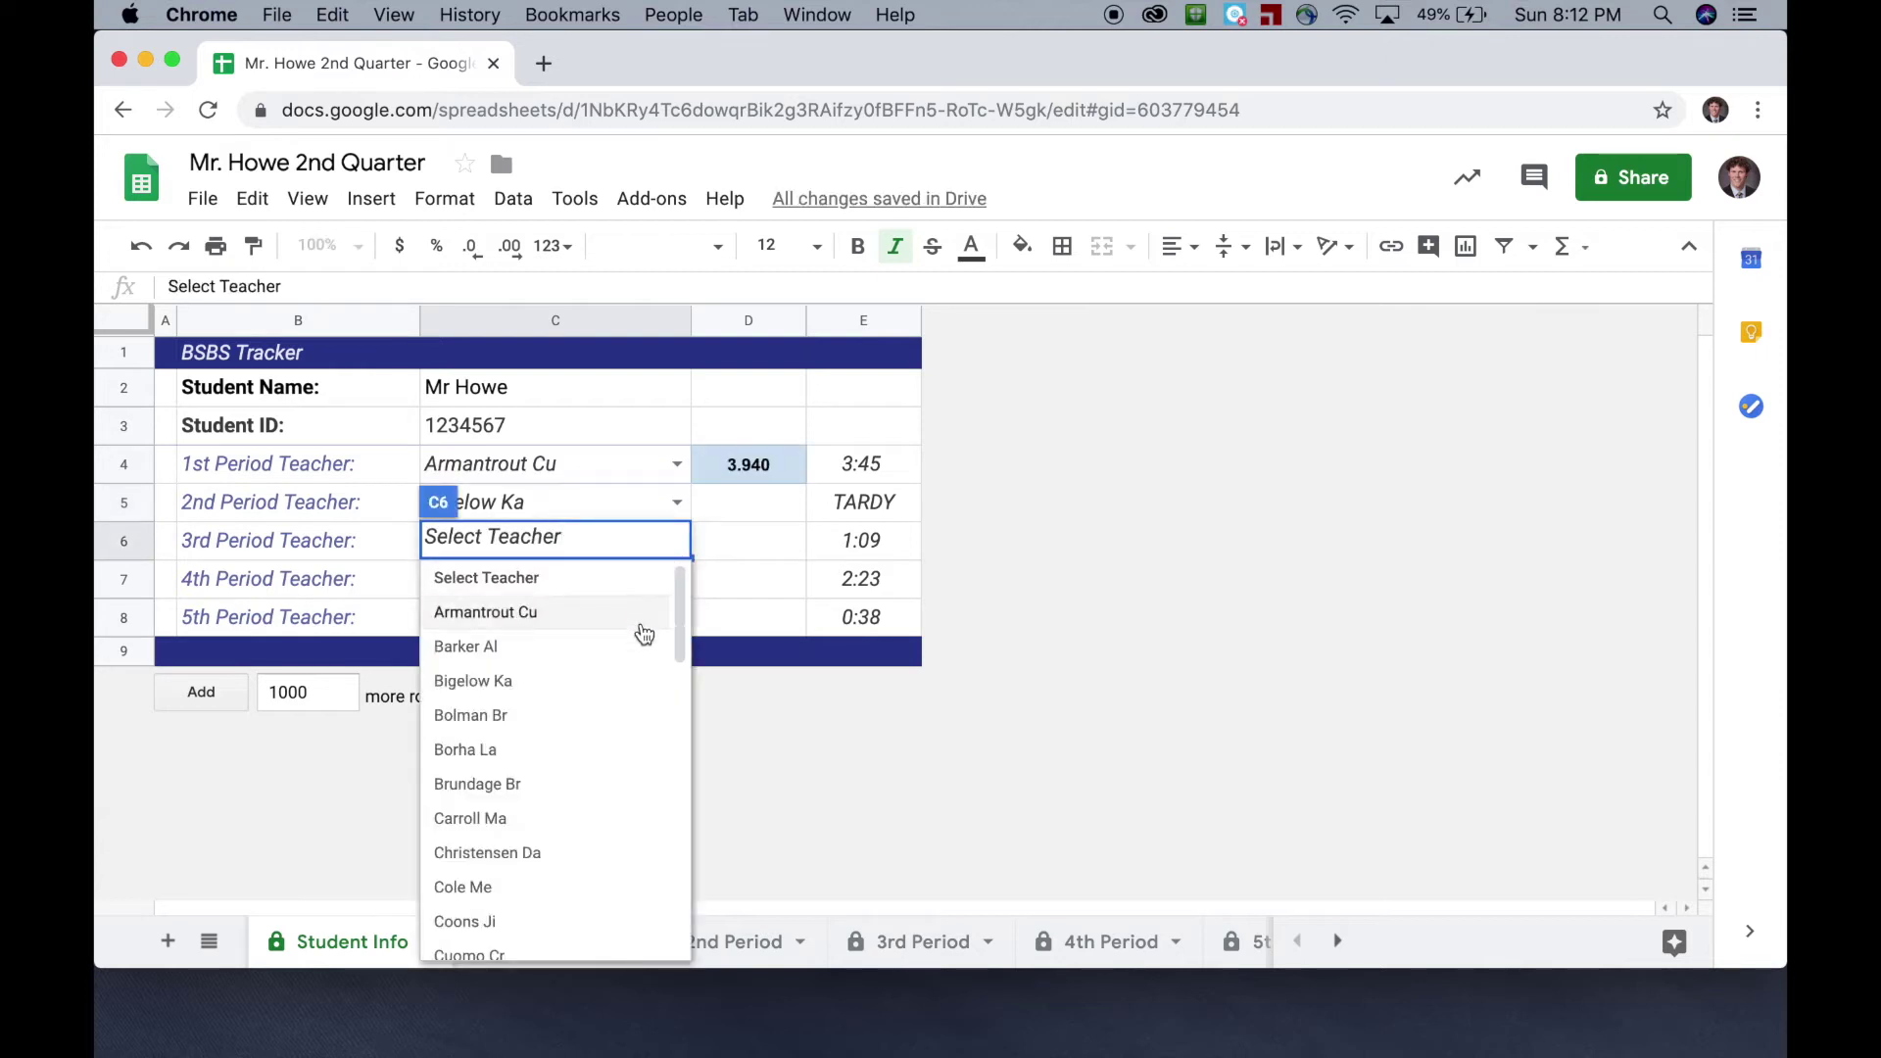
pyautogui.click(611, 716)
pyautogui.click(677, 580)
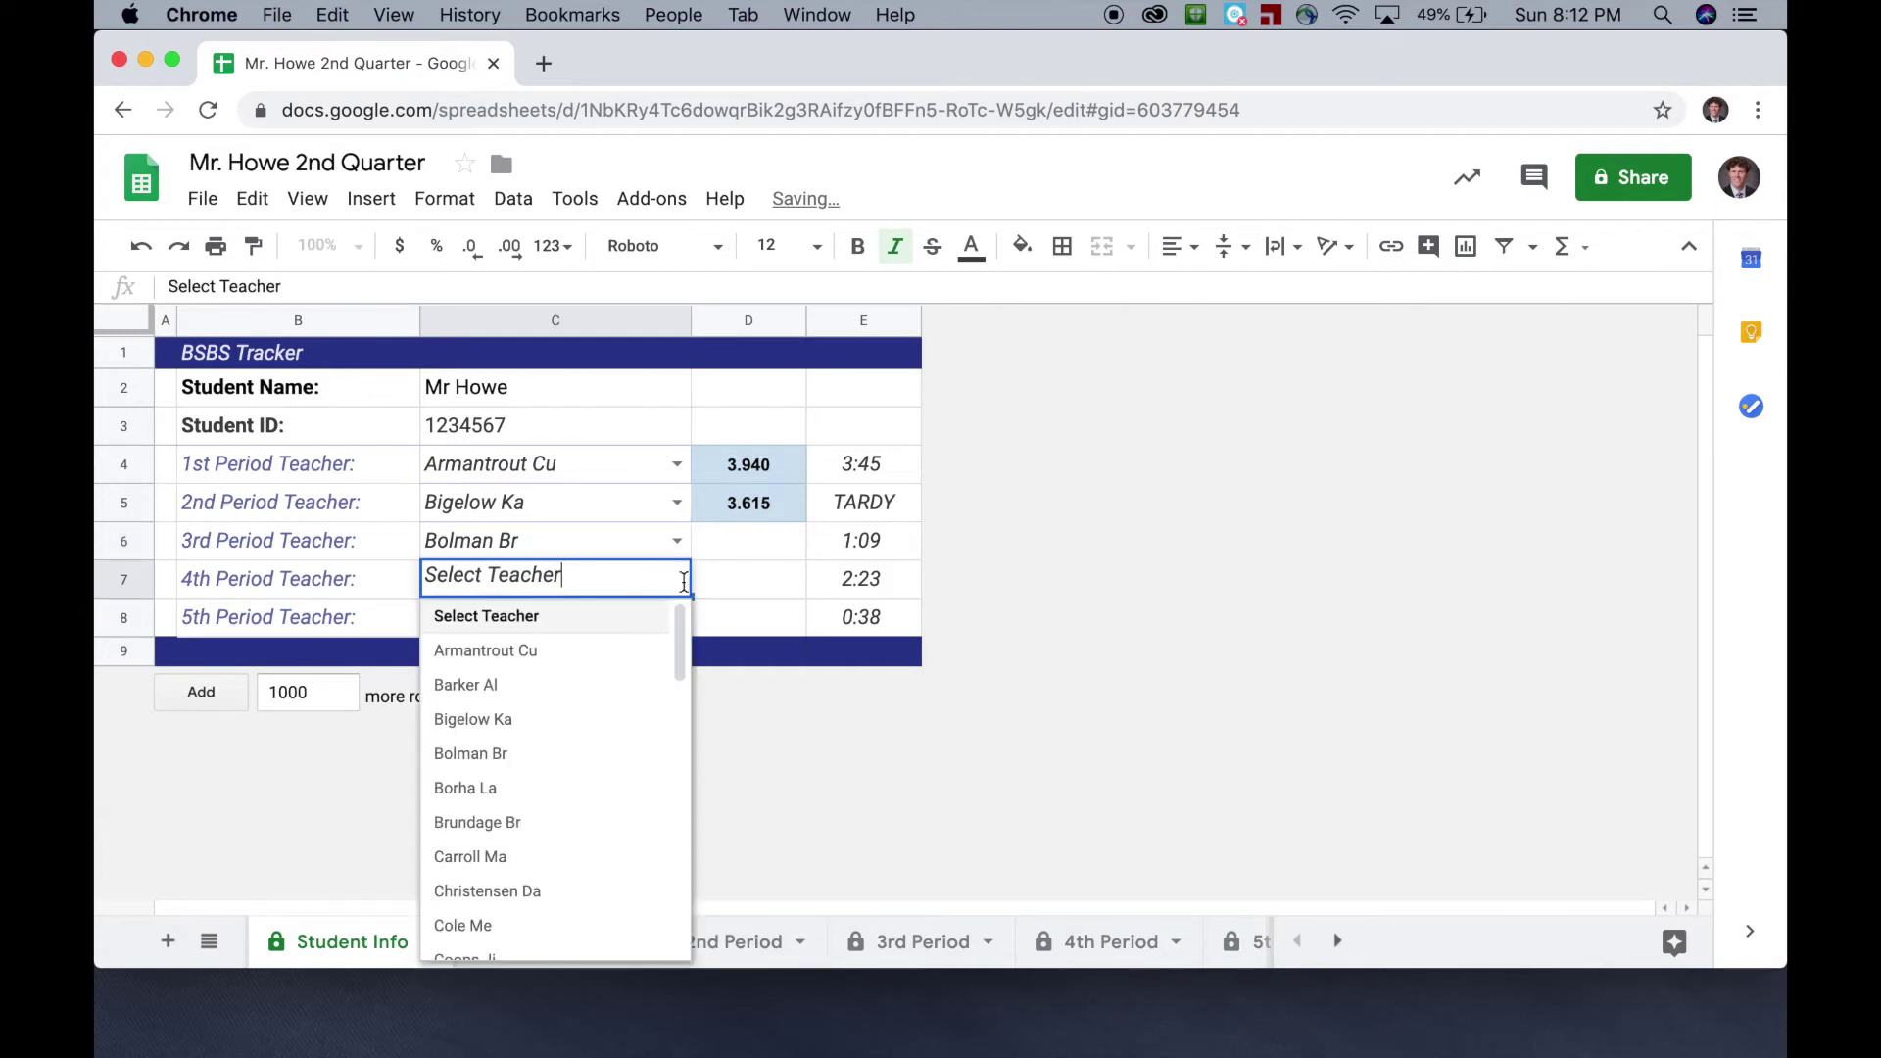
pyautogui.scroll(-2, 607, 724)
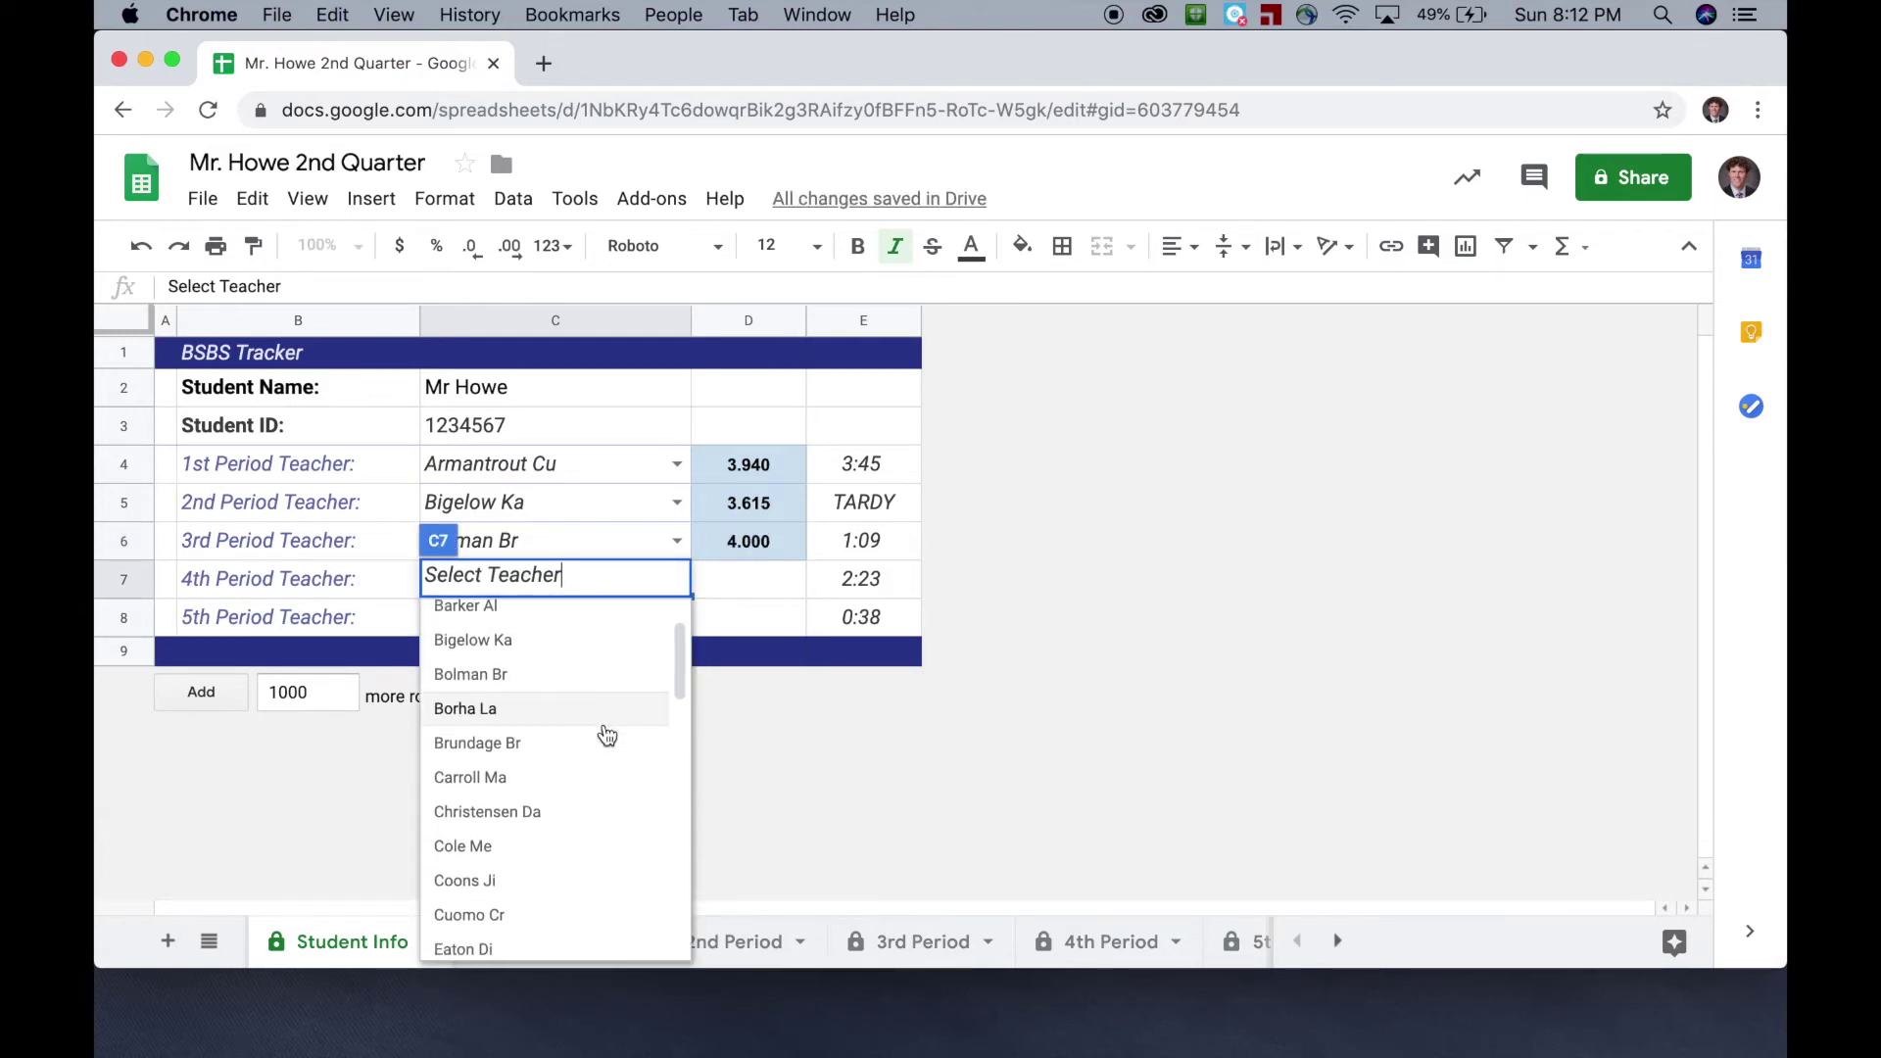
pyautogui.click(603, 750)
pyautogui.click(679, 617)
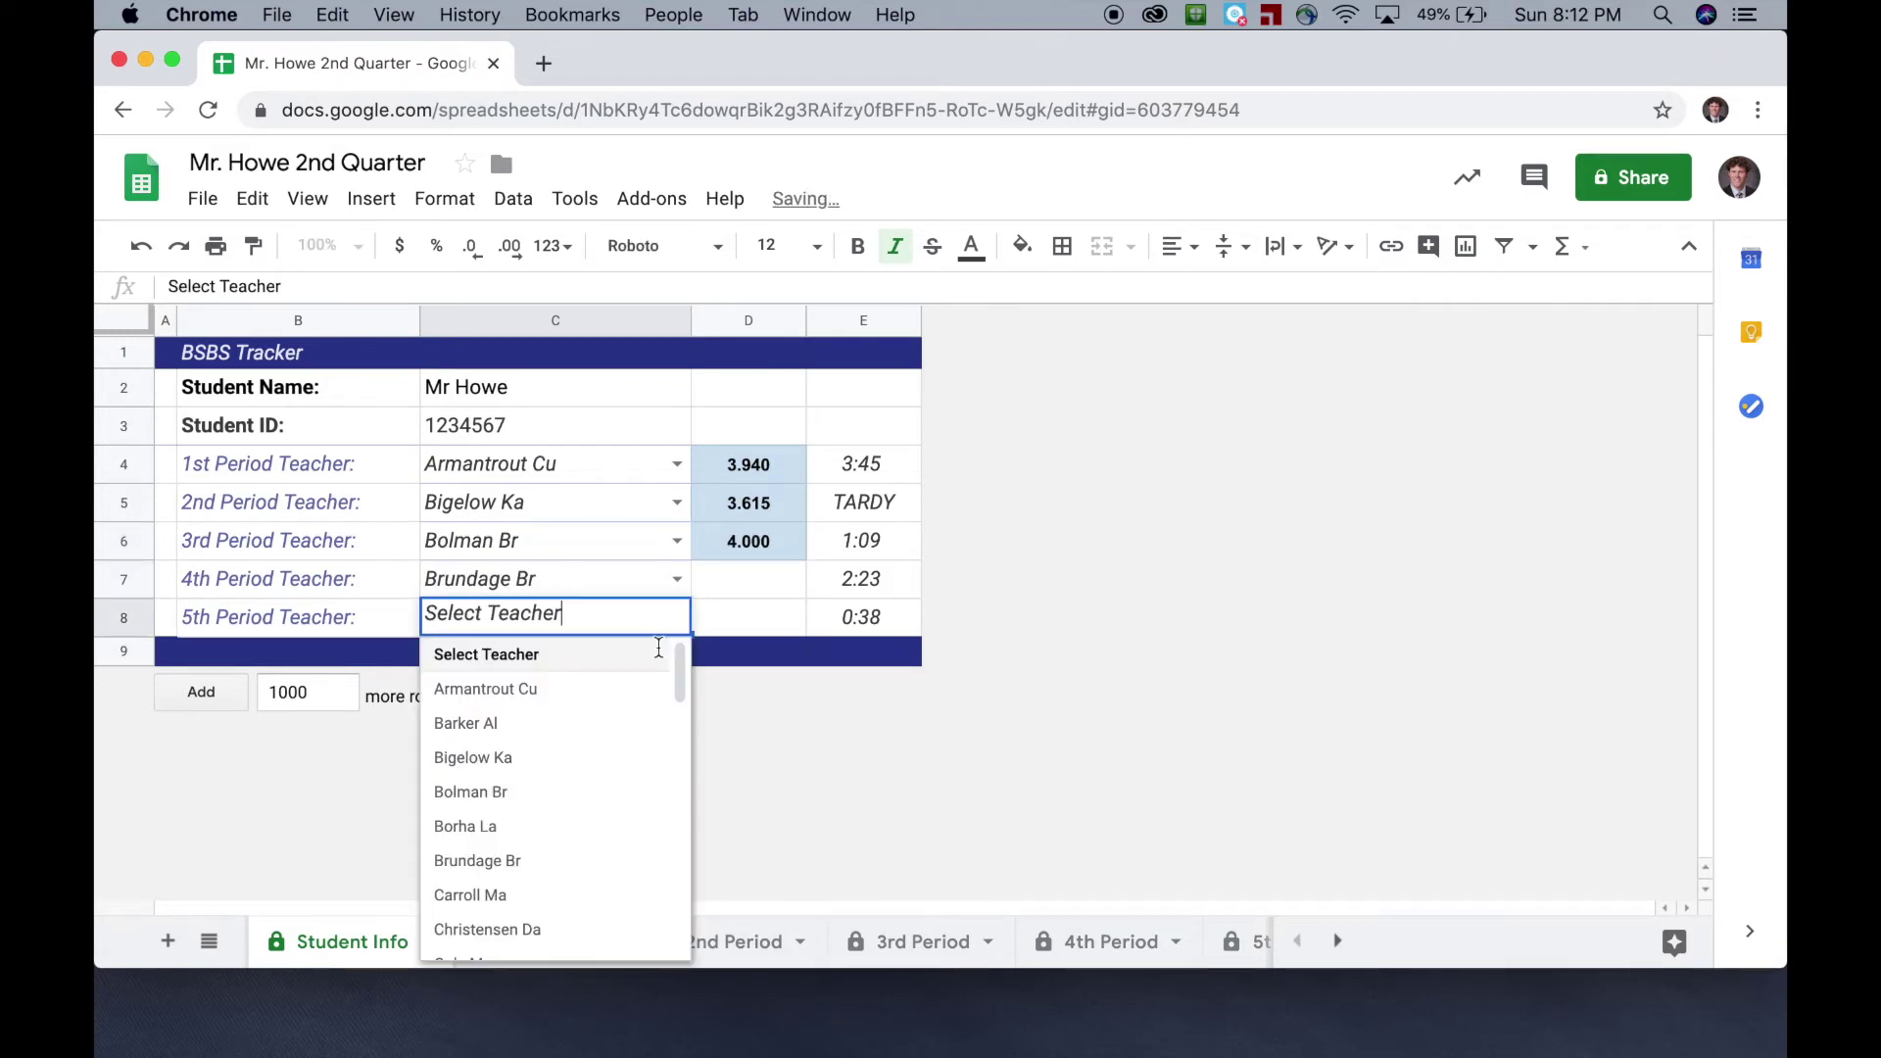
pyautogui.scroll(-3, 553, 776)
pyautogui.scroll(-5, 548, 777)
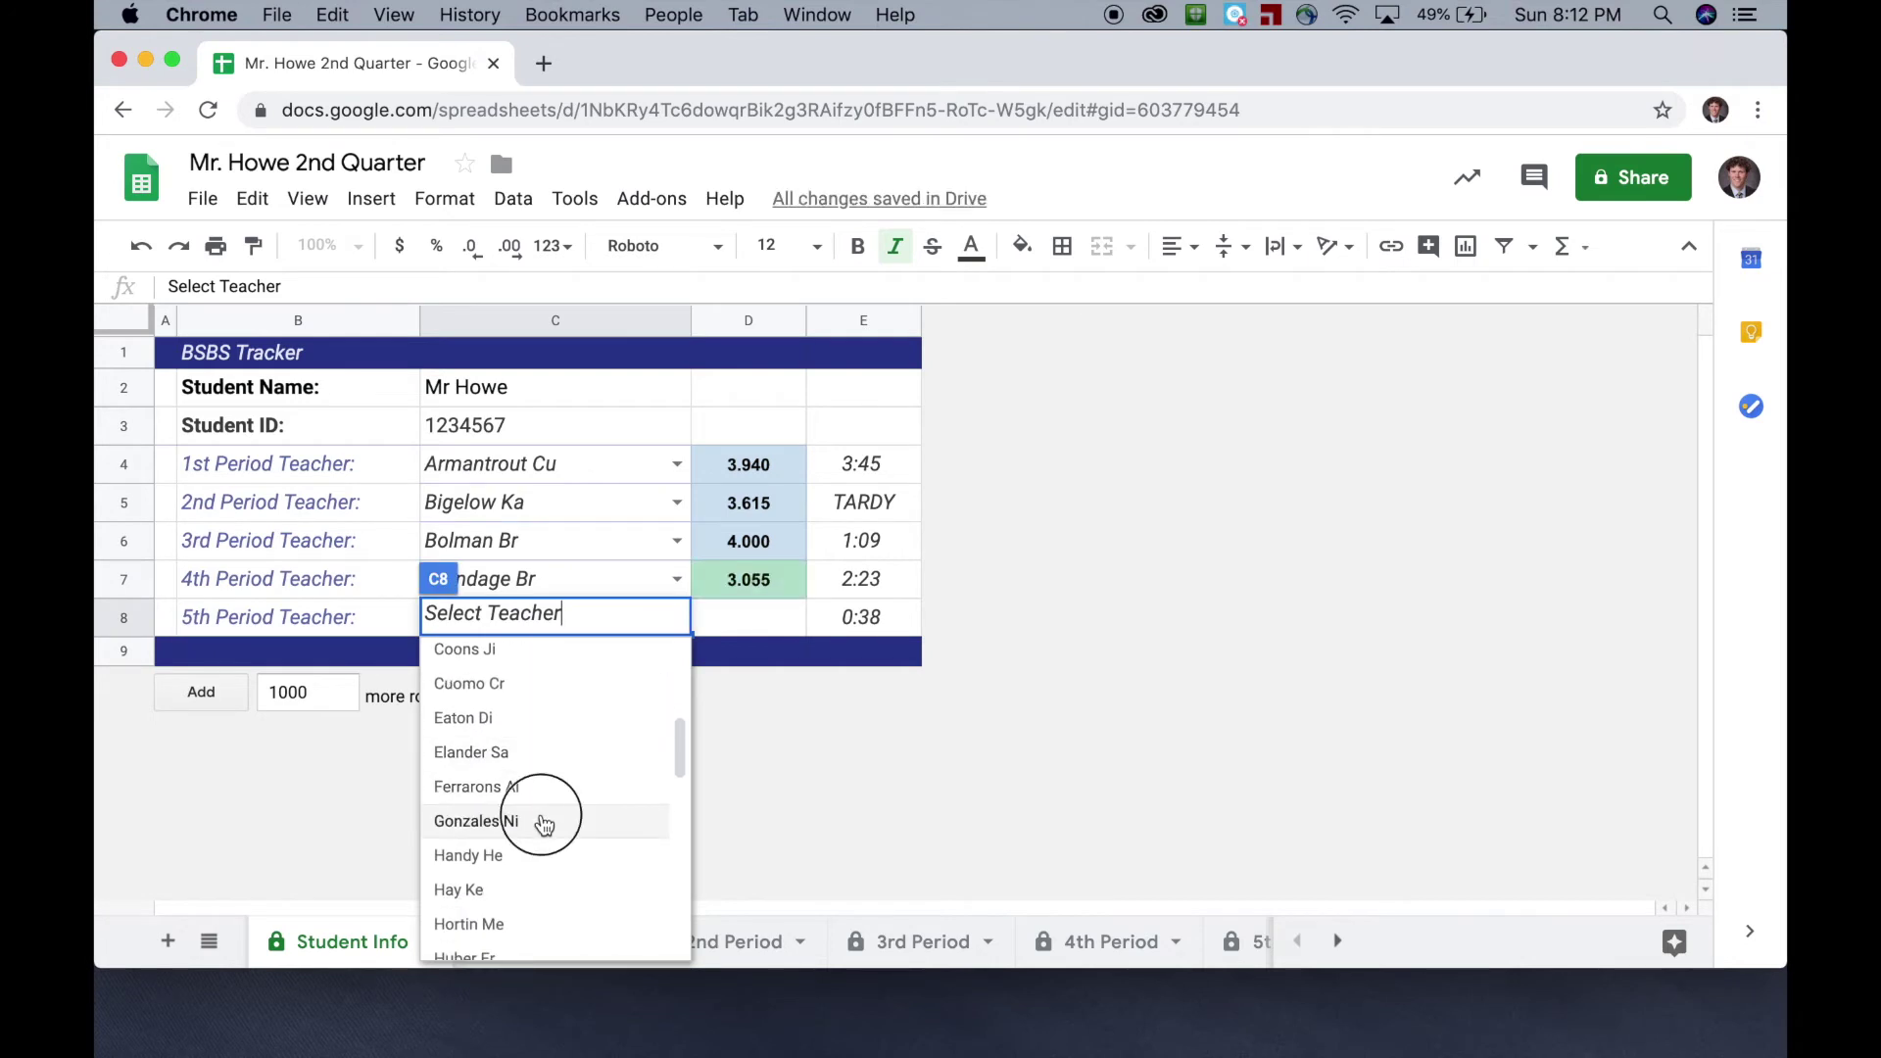
pyautogui.click(541, 819)
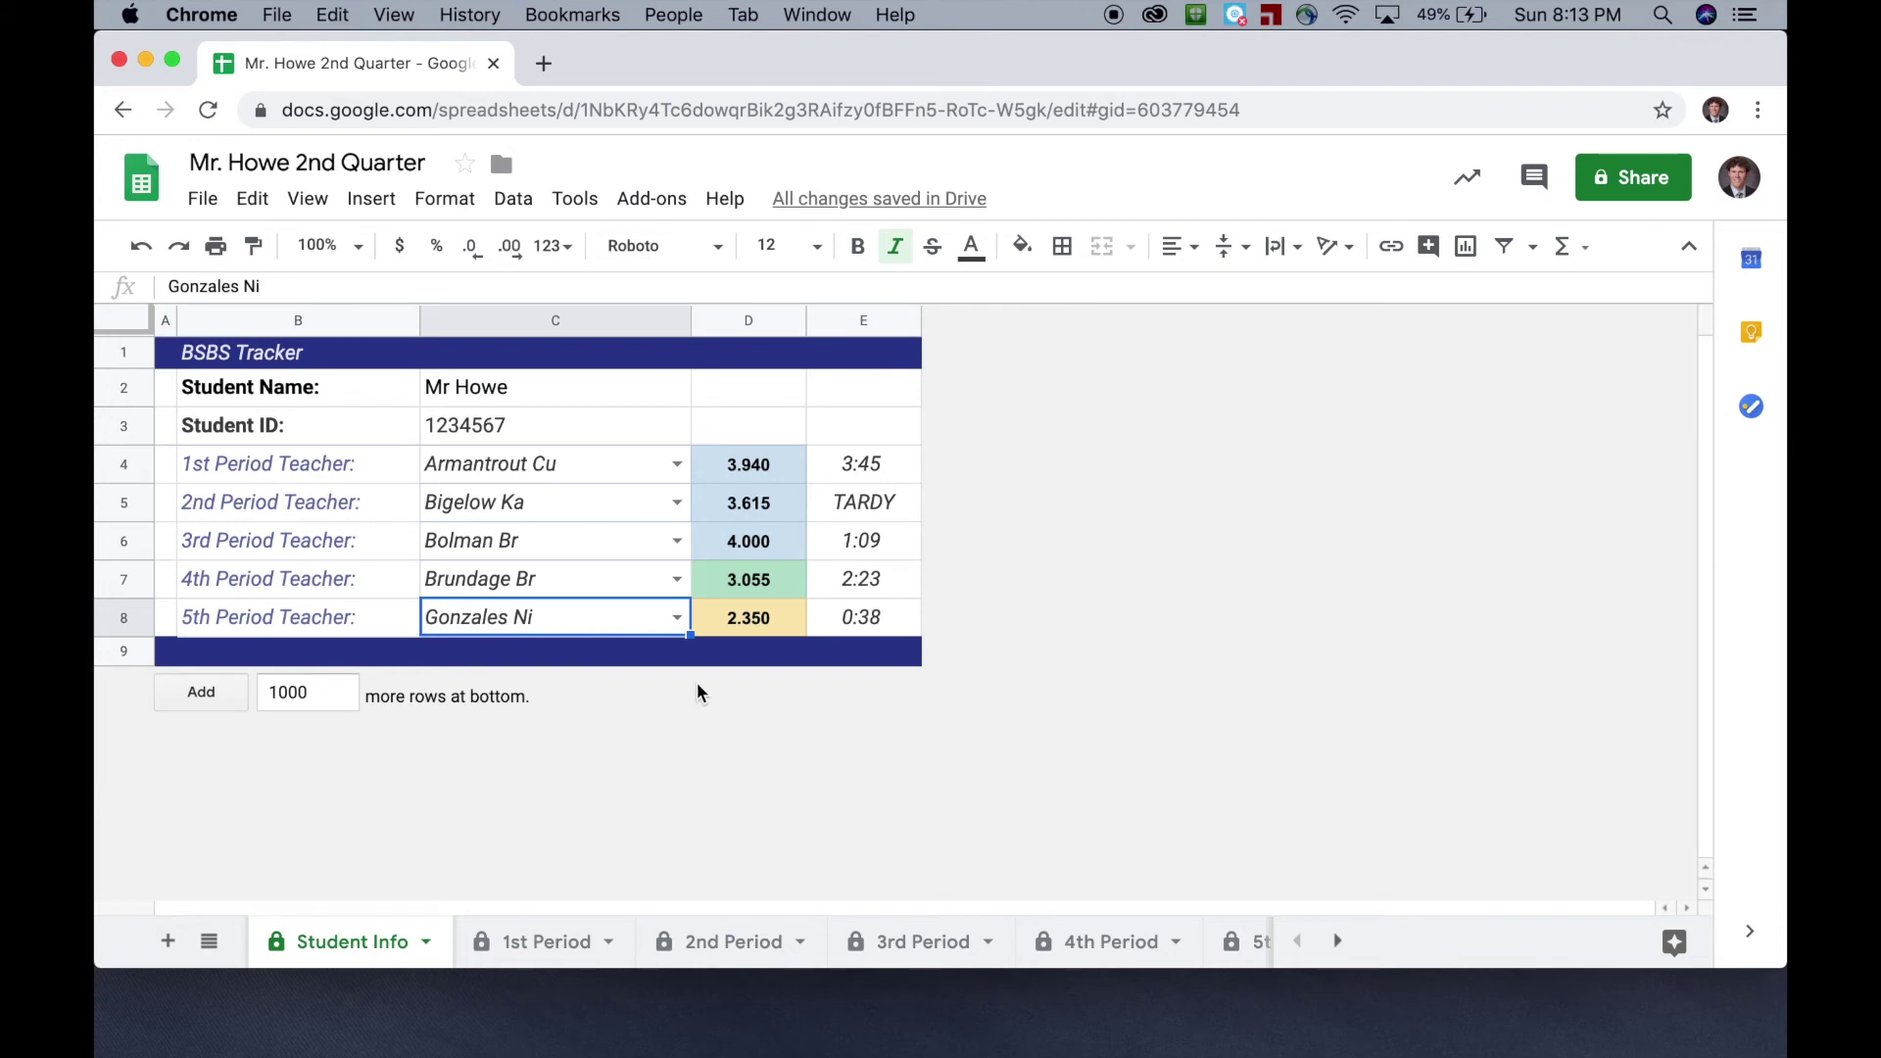
pyautogui.click(550, 948)
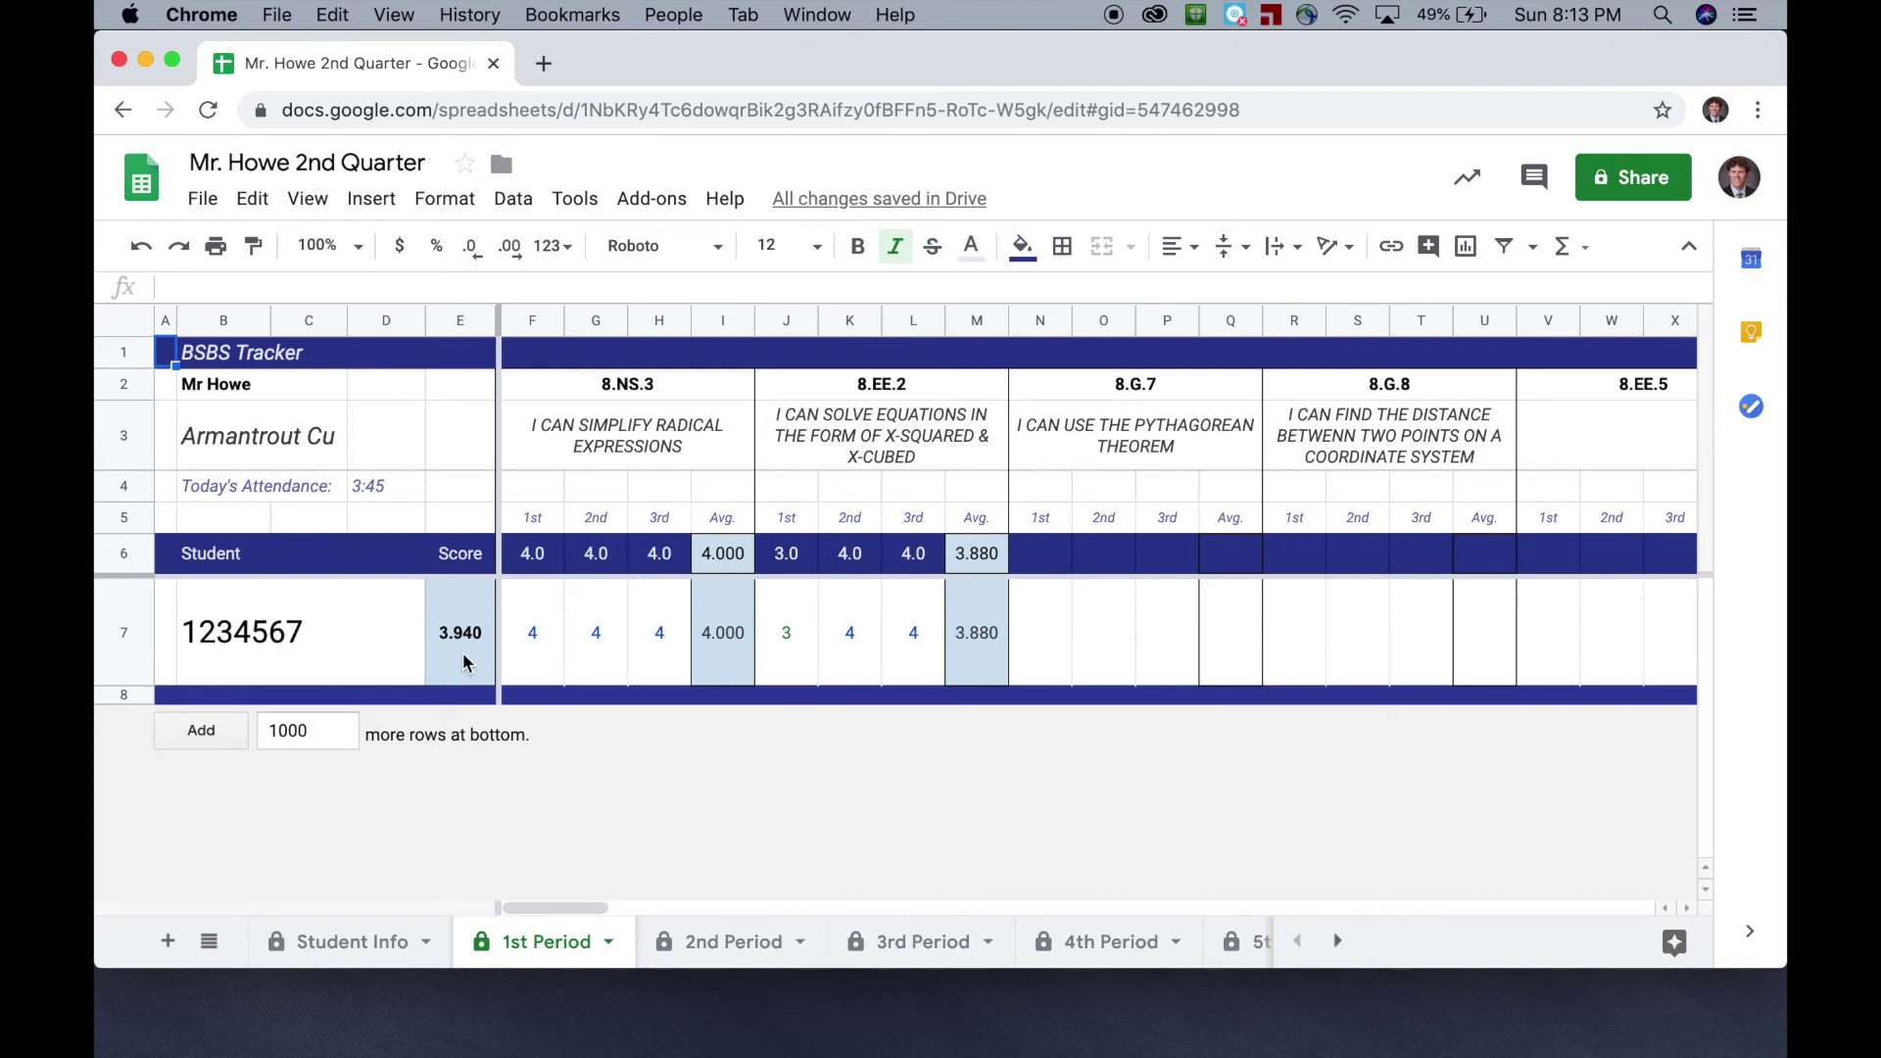
# Step: Review the 2nd to 5th Period tabs, checking the TARDY formula in D4 on 2nd Period
pyautogui.click(718, 942)
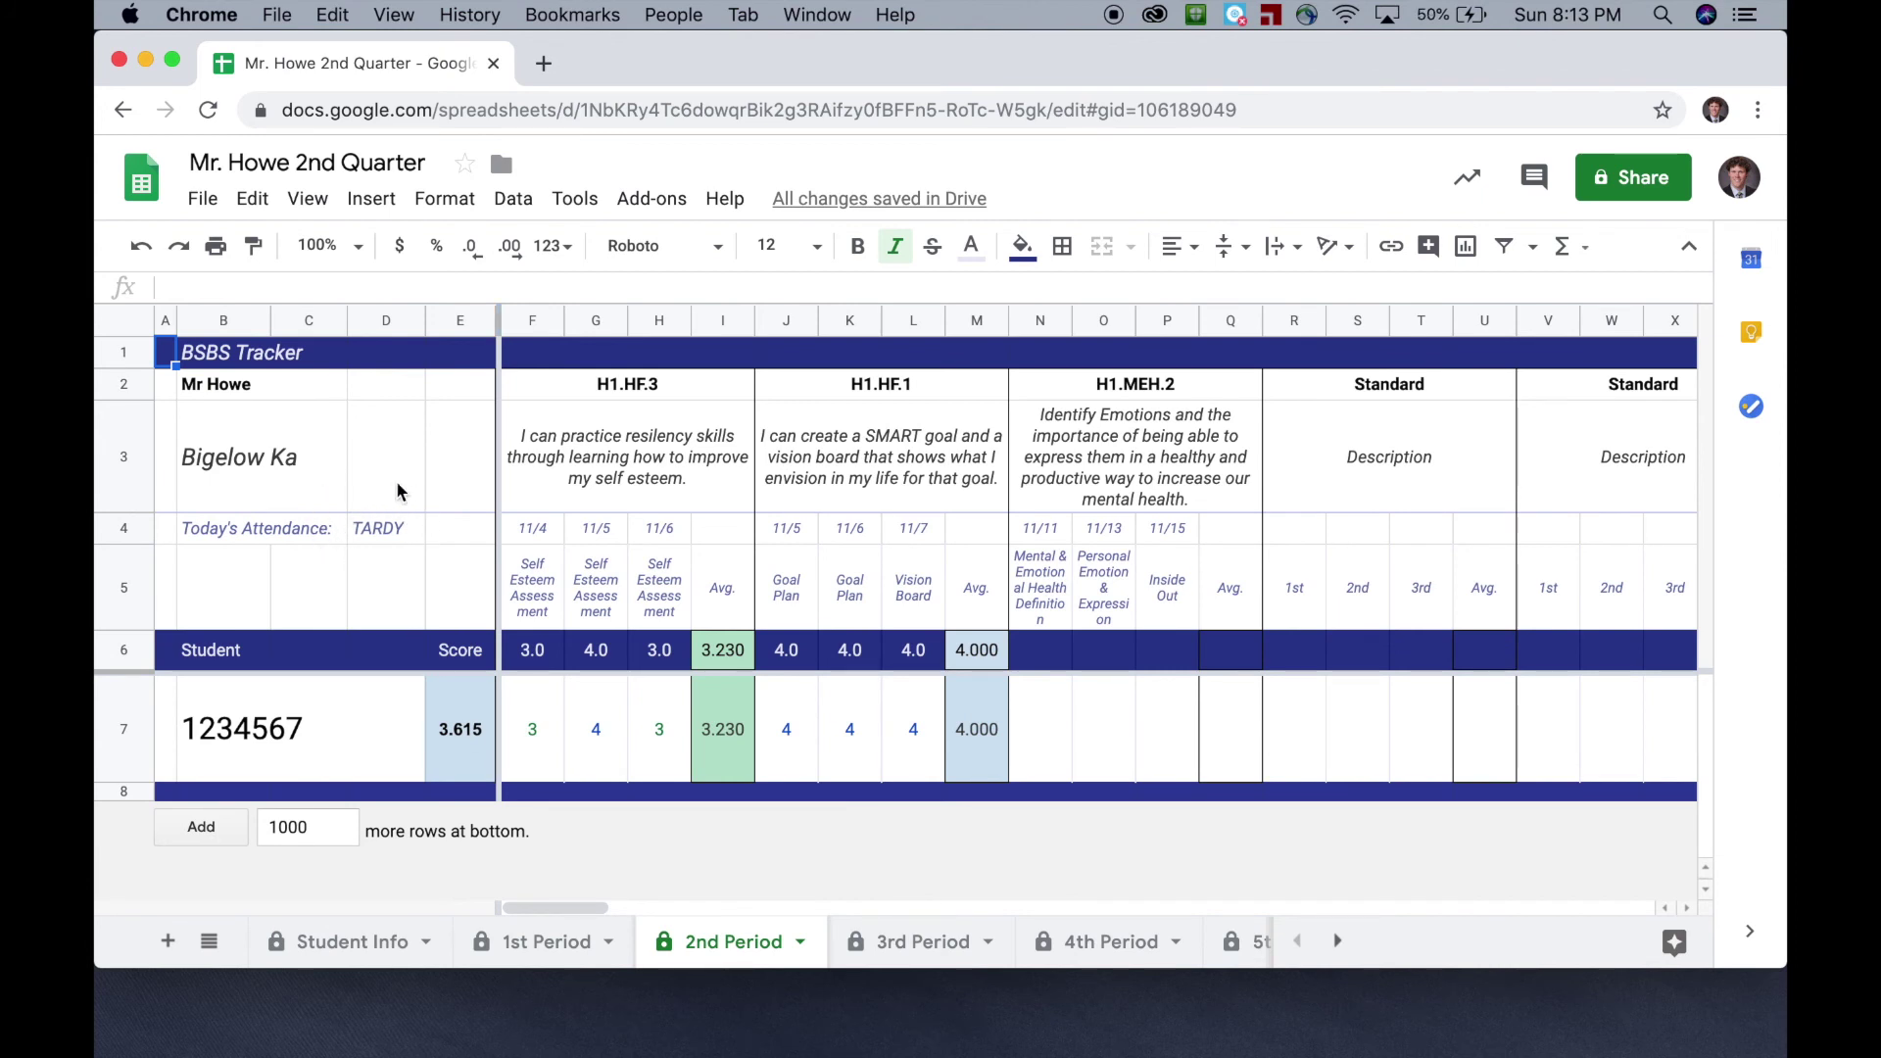
pyautogui.click(379, 534)
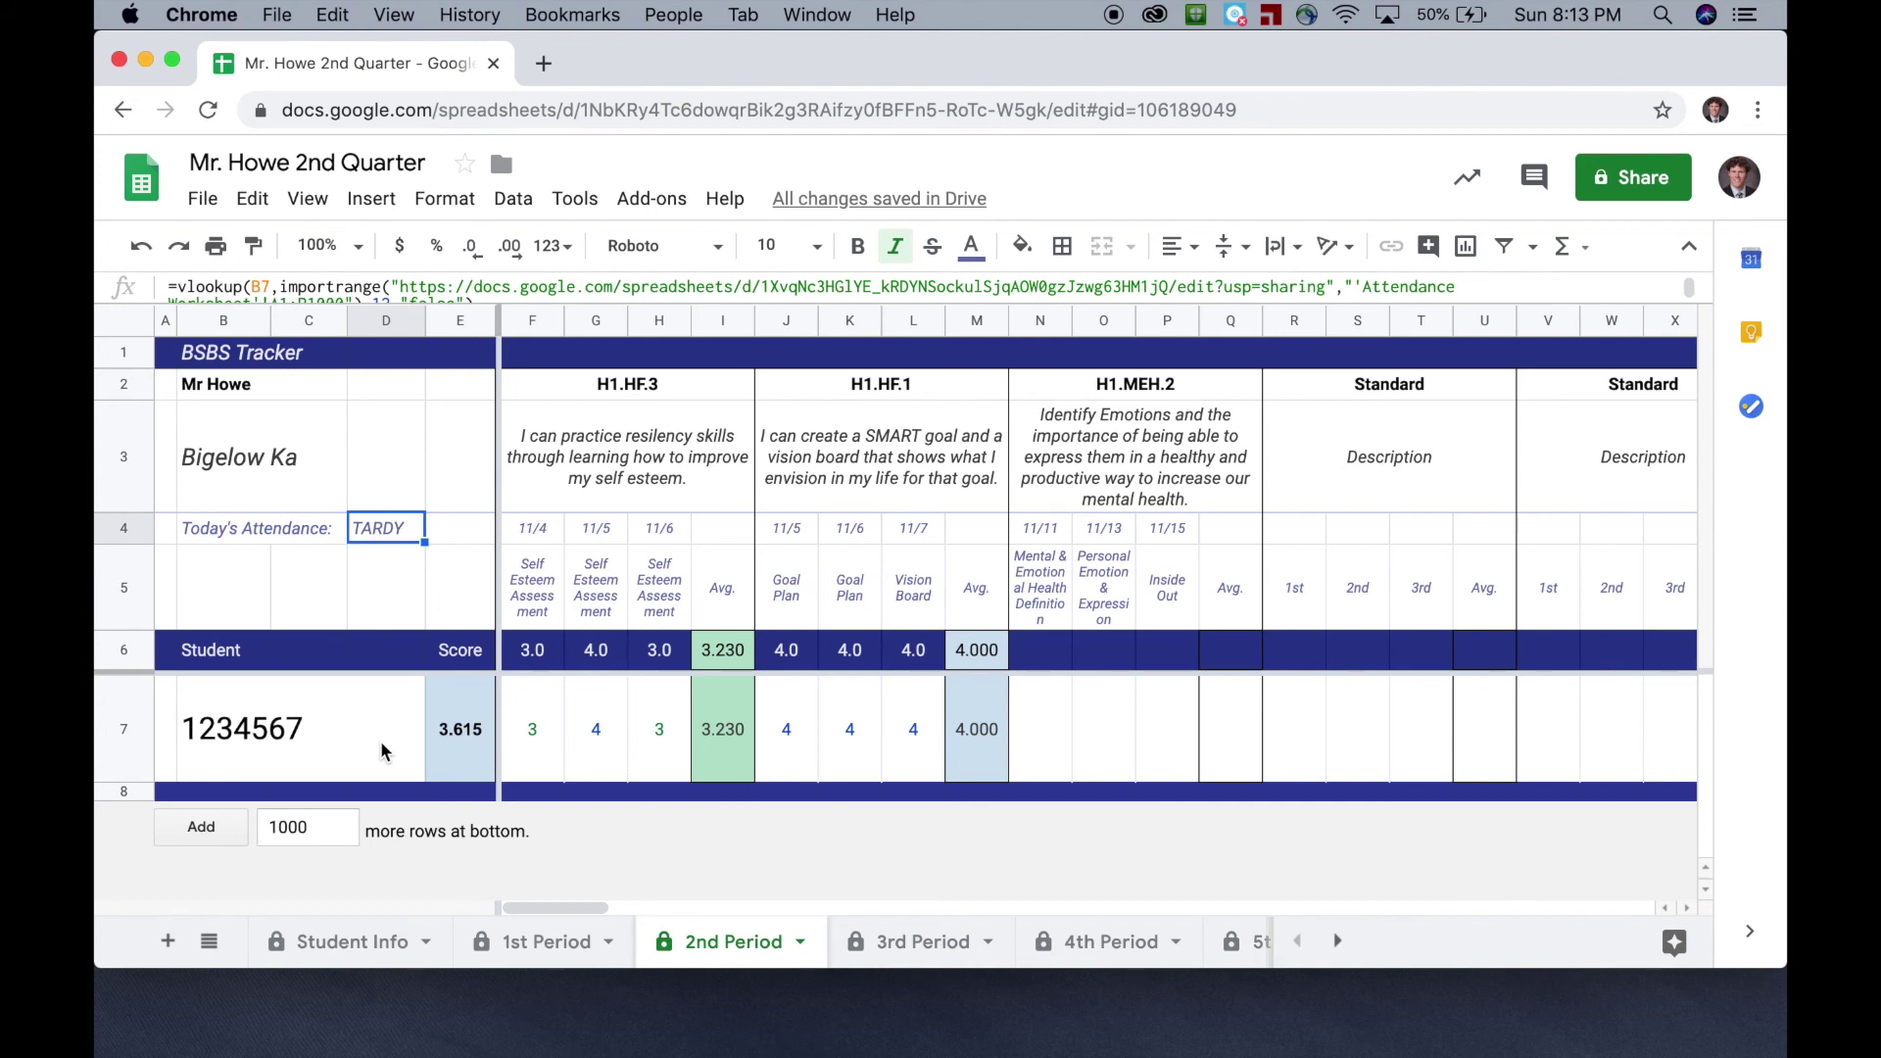
pyautogui.click(913, 950)
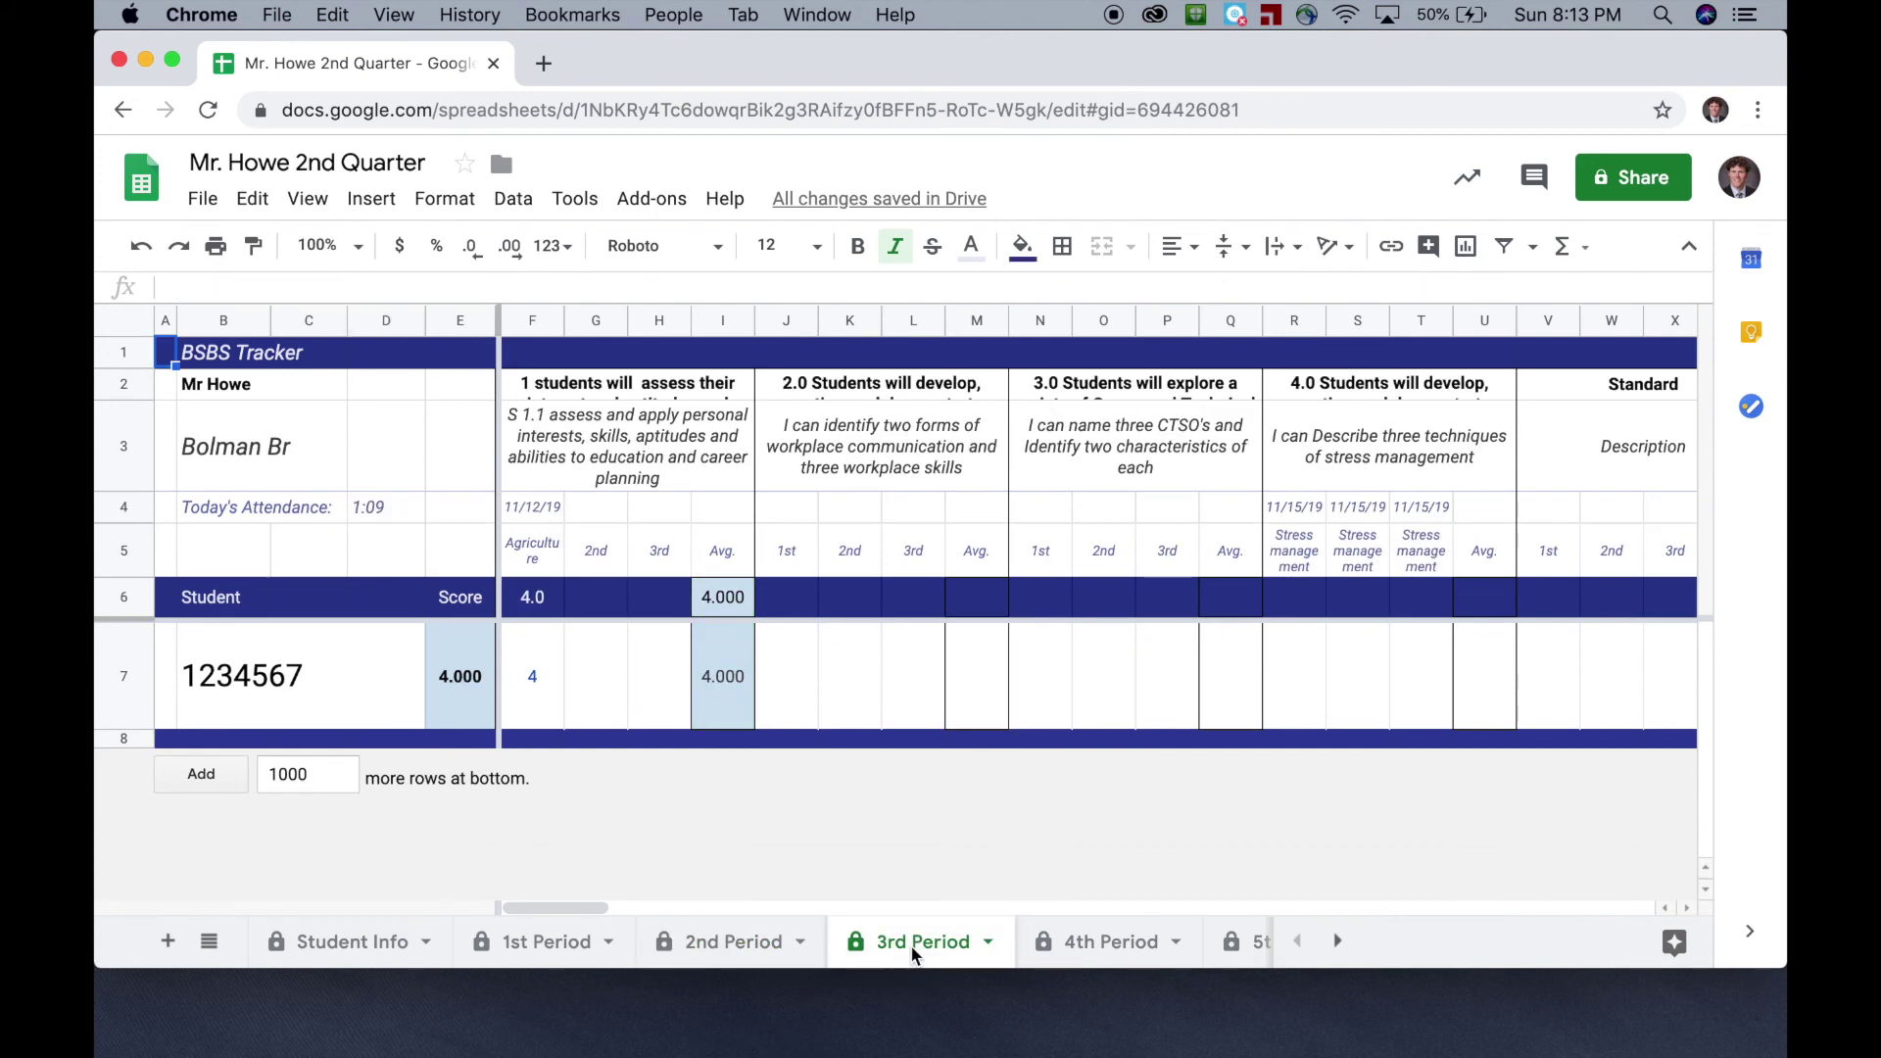
pyautogui.click(1102, 948)
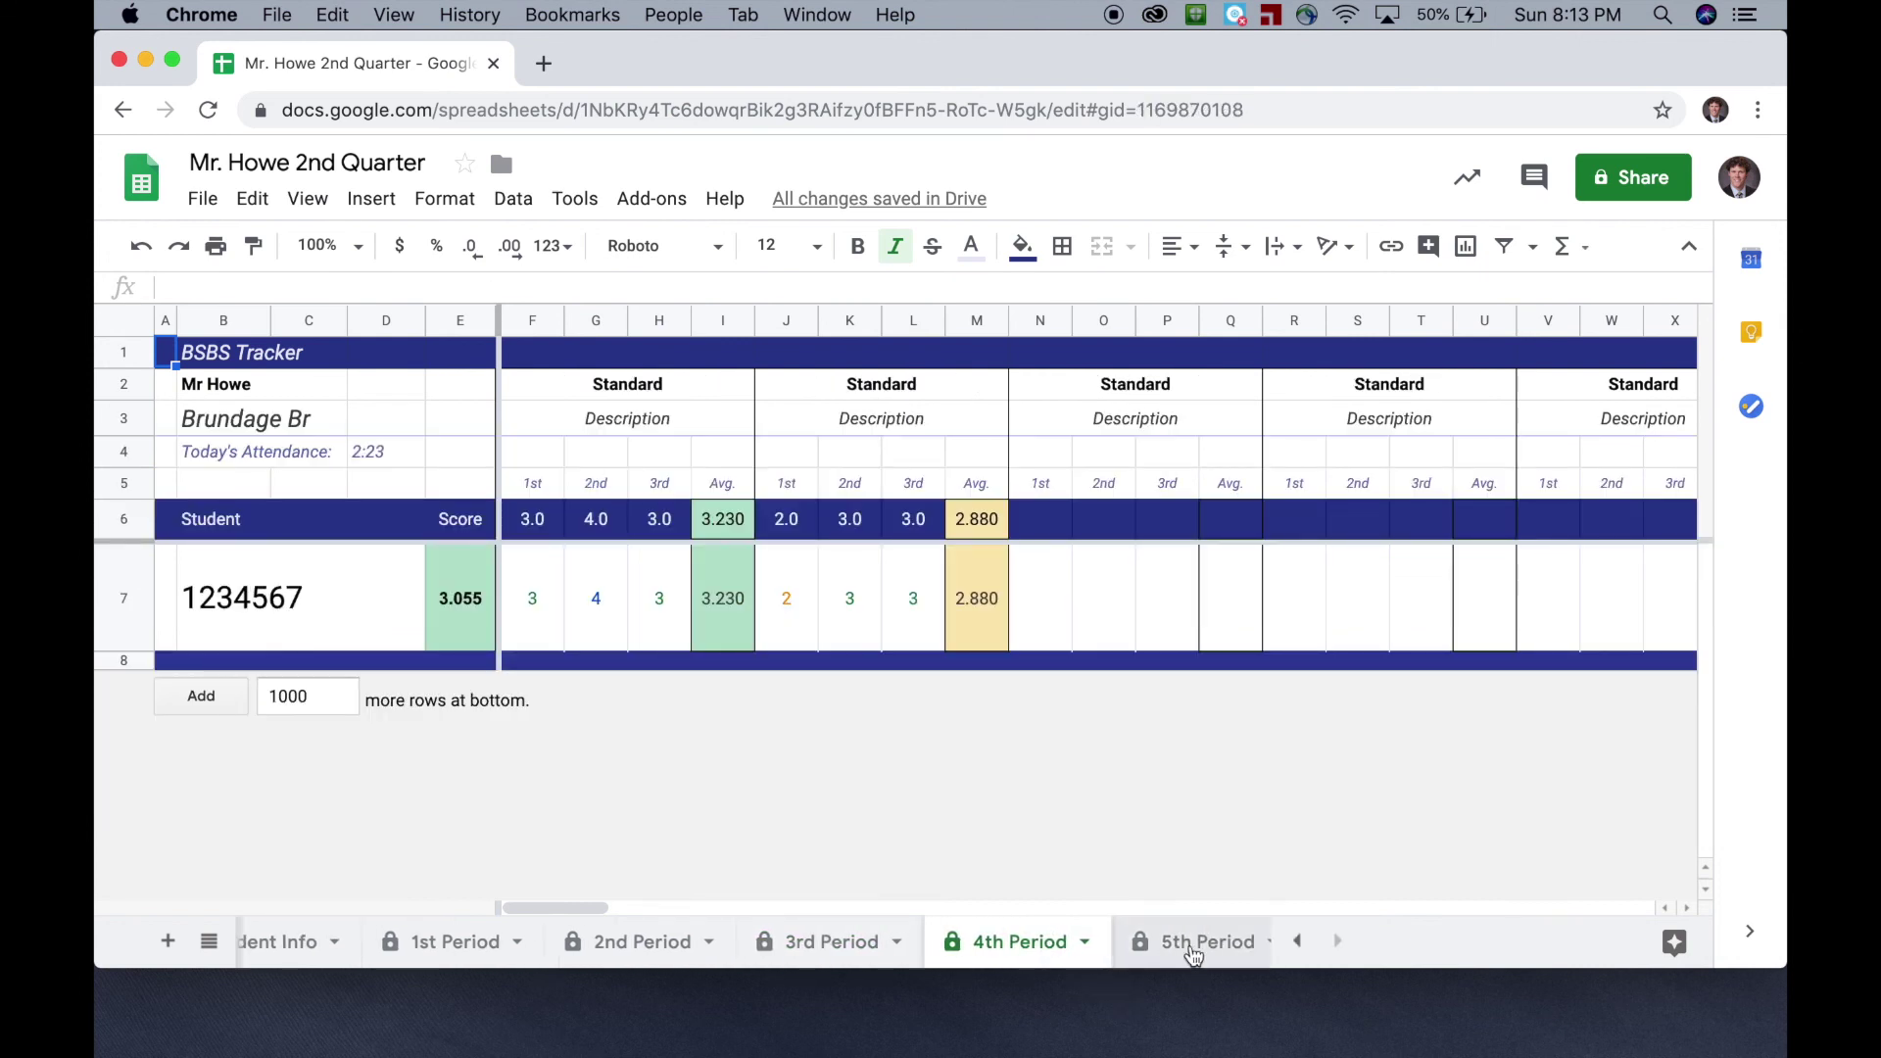
pyautogui.click(1193, 952)
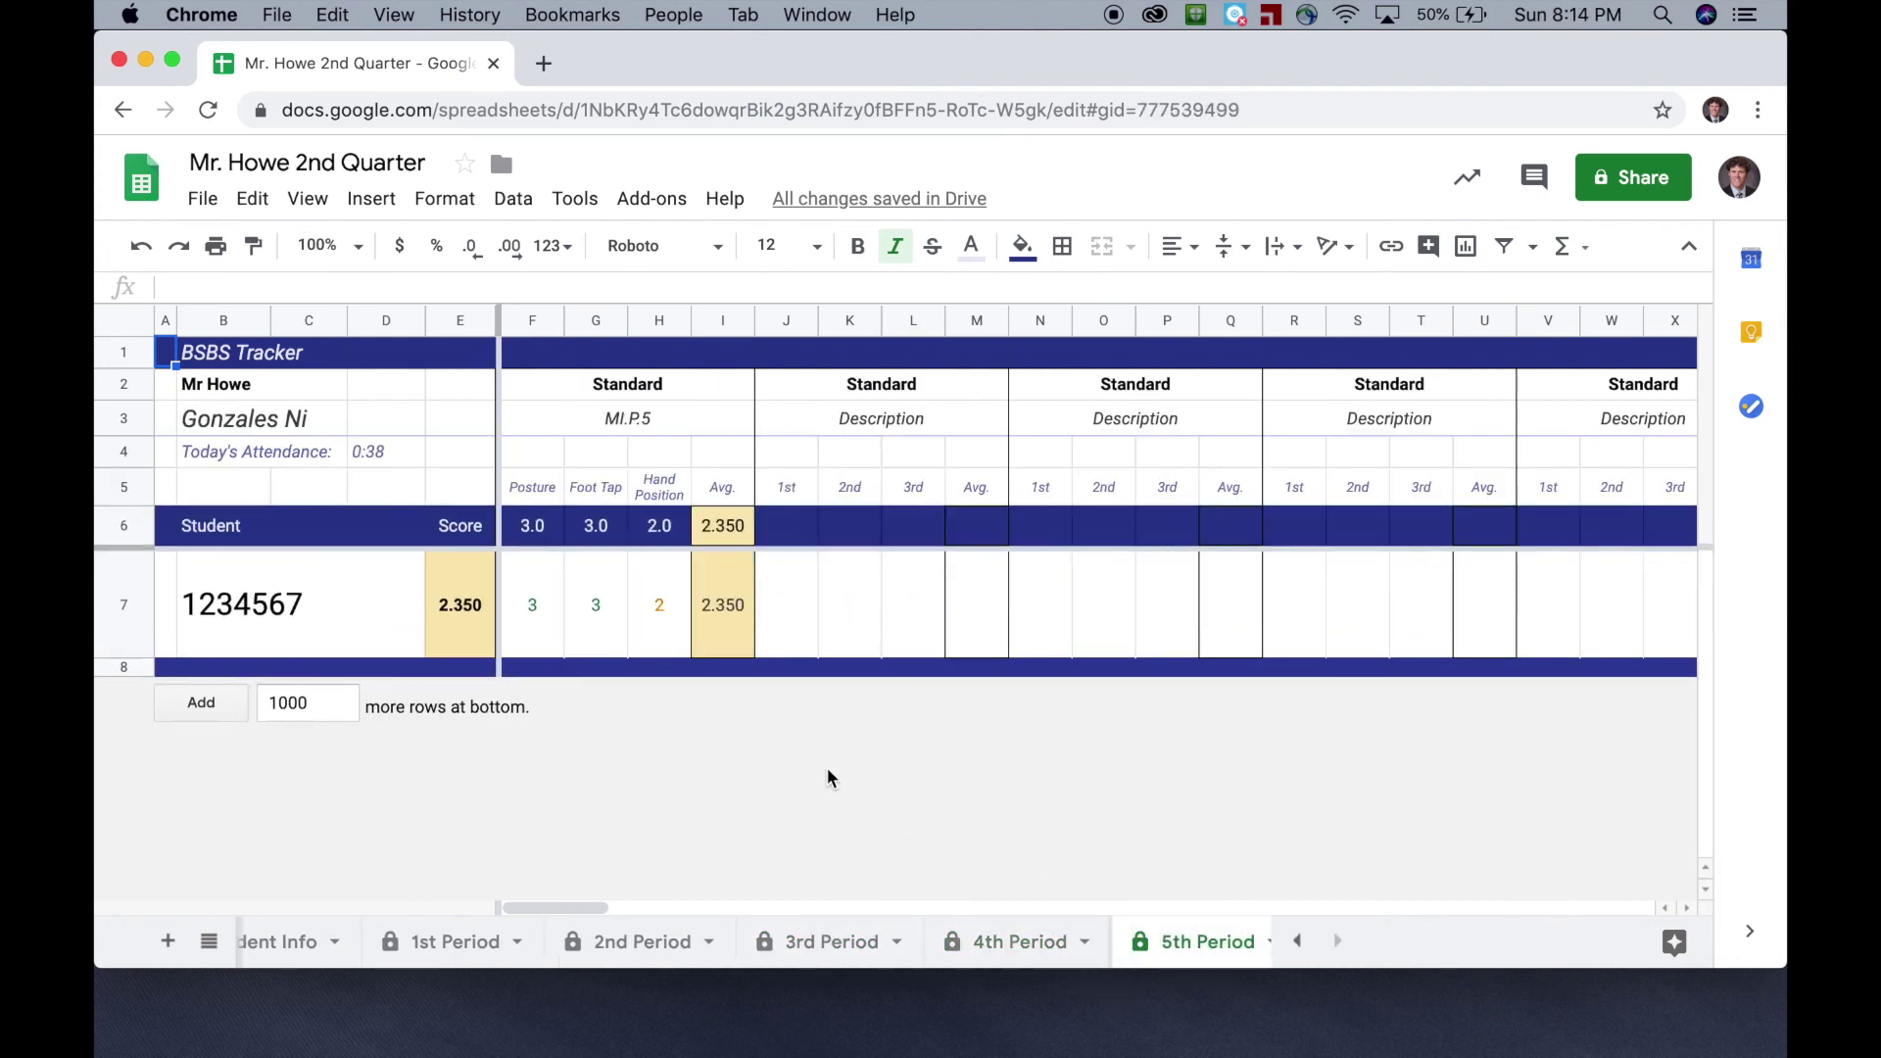